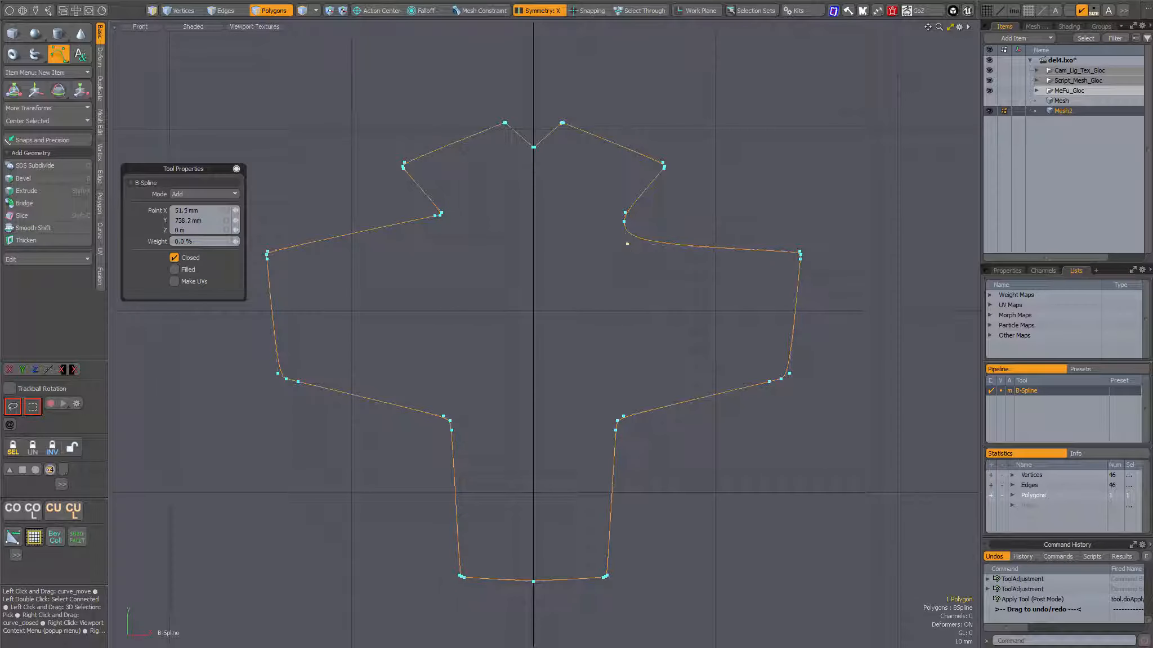
# Reshape the outline's right armhole into an inward curve and add B-spline points down to a lower corner and back up towards the sleeve edge
pyautogui.moveTo(625, 224); pyautogui.dragTo(654, 302)
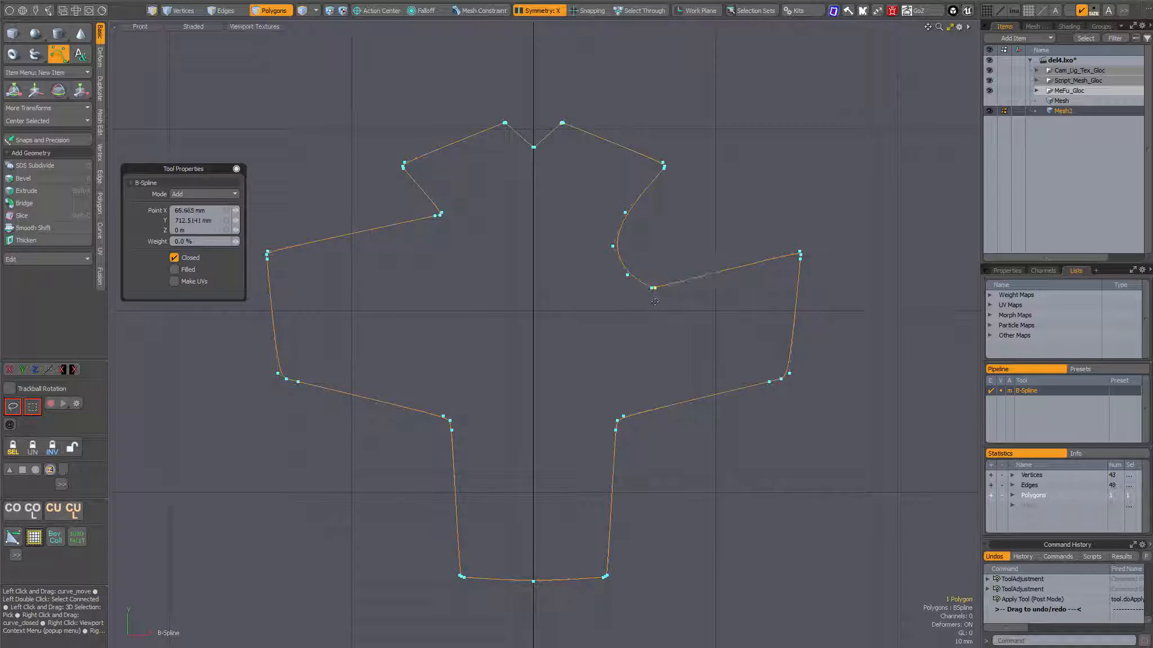
pyautogui.click(657, 345)
pyautogui.click(664, 344)
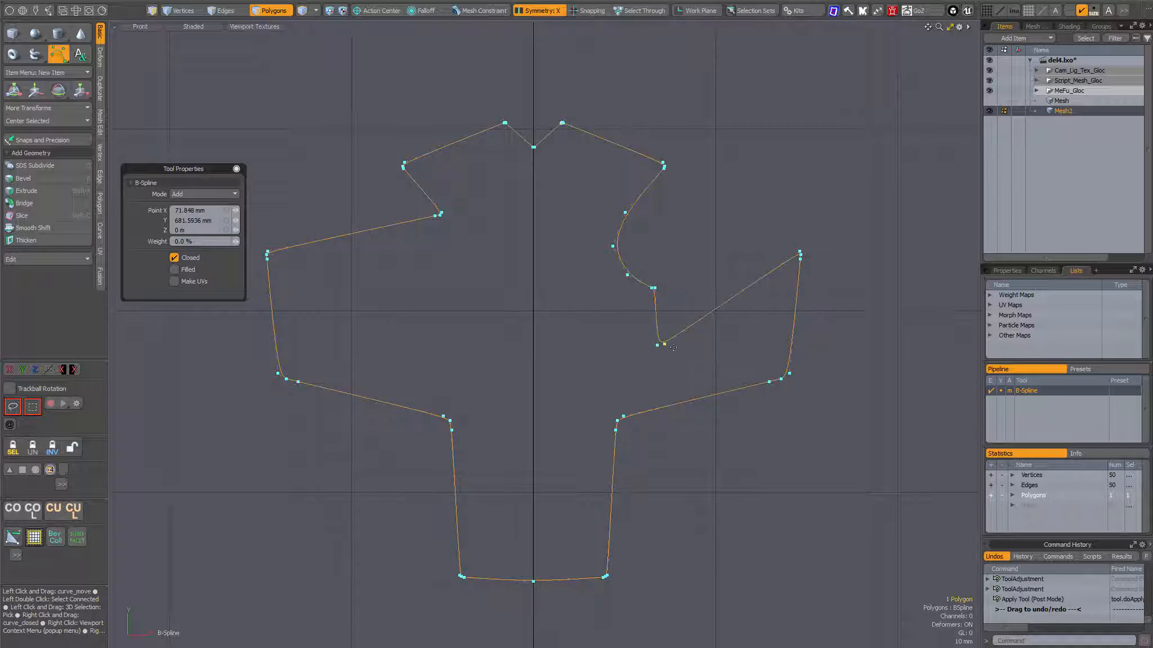
pyautogui.click(746, 258)
pyautogui.click(752, 255)
pyautogui.click(757, 254)
# Adjust the newest B-spline point near the sleeve edge to about X 120.5 mm, Y 730.9 mm and finish the curve
pyautogui.scroll(5, 758, 254)
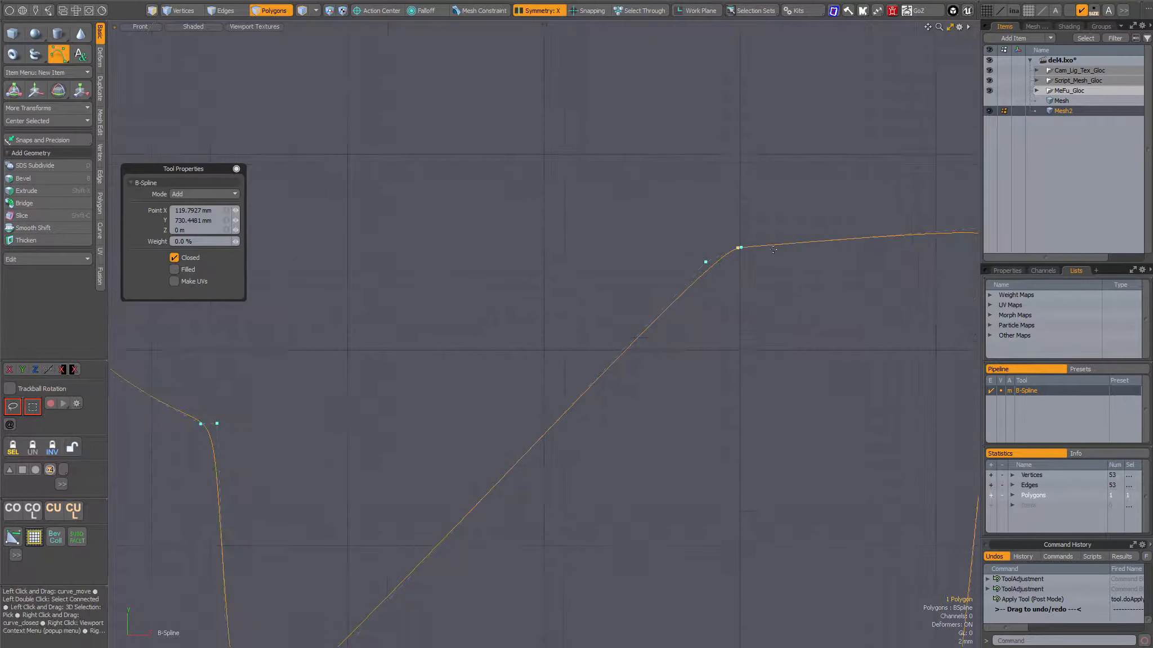
pyautogui.moveTo(742, 247)
pyautogui.mouseDown()
pyautogui.moveTo(774, 246)
pyautogui.moveTo(747, 244)
pyautogui.mouseUp()
pyautogui.scroll(-5, 629, 259)
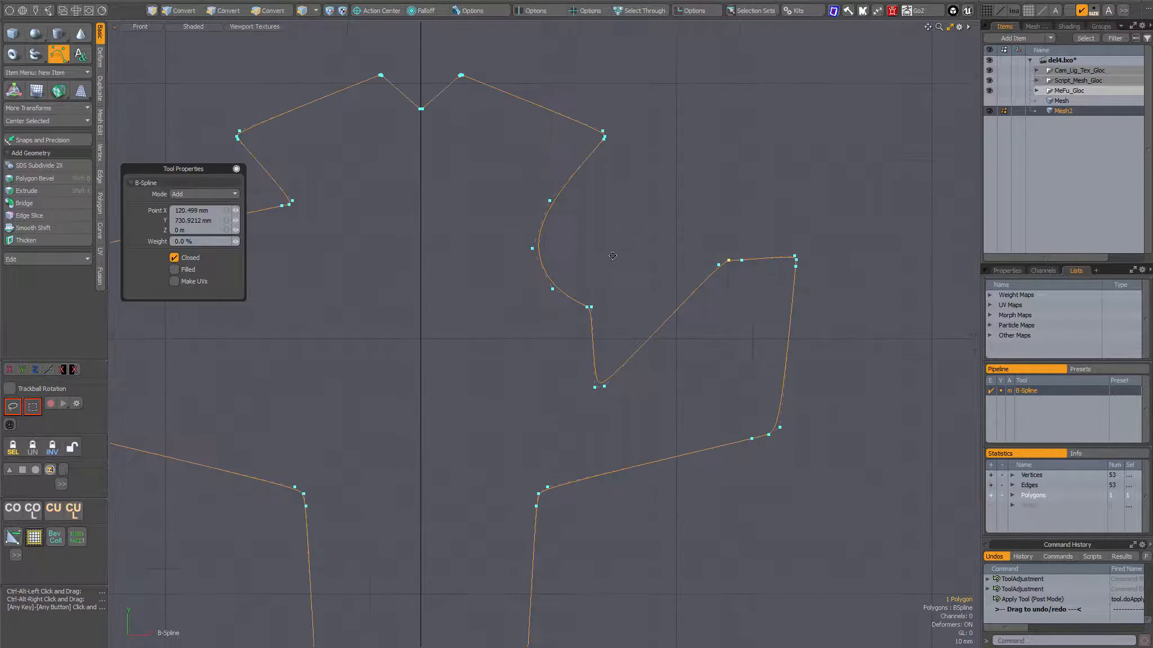
pyautogui.press('space')
pyautogui.press('a')
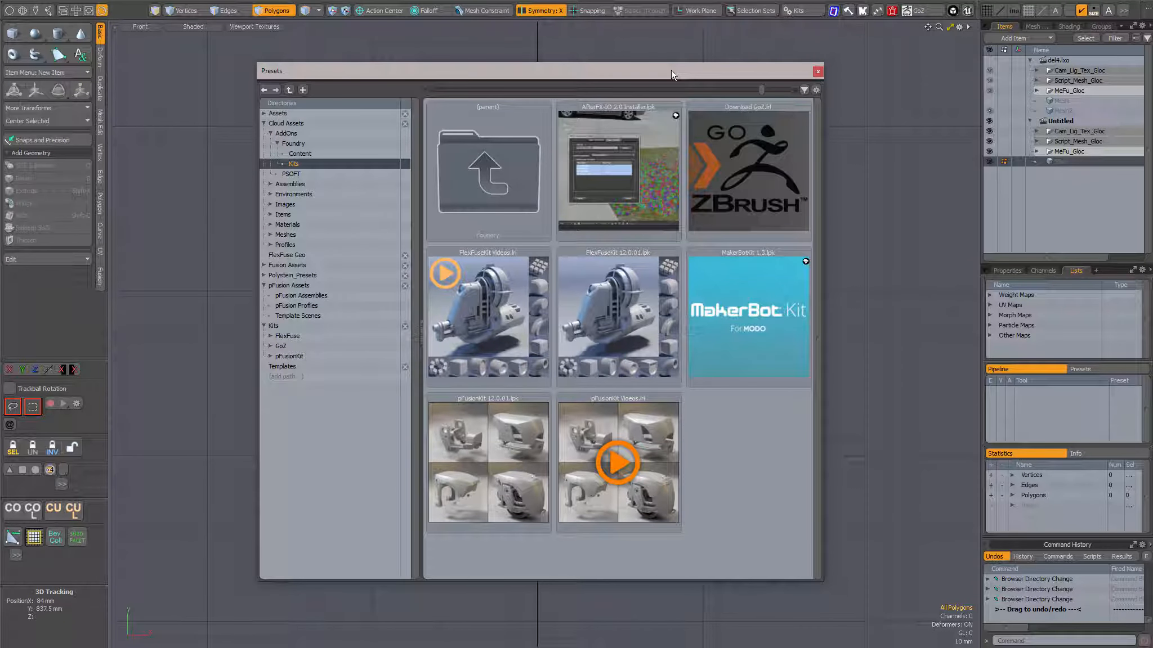
# Browse the preset directories to the Foundry Kits folder under Cloud Assets AddOns and select the pFusionKit 12.0.01 package
pyautogui.click(279, 121)
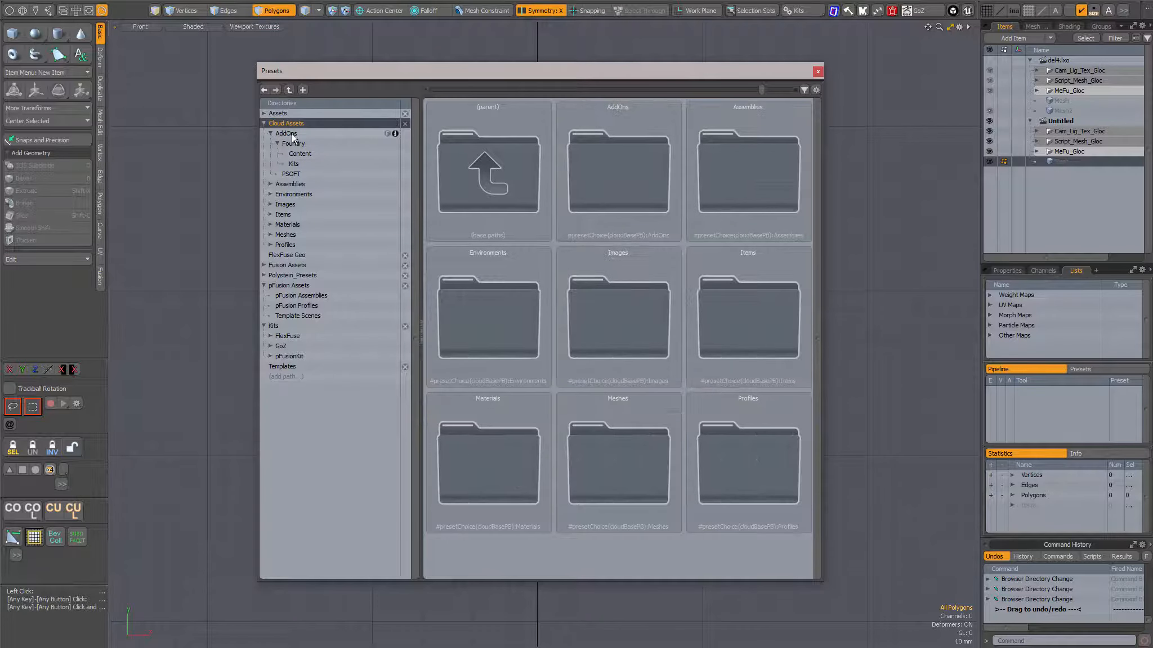
pyautogui.click(291, 134)
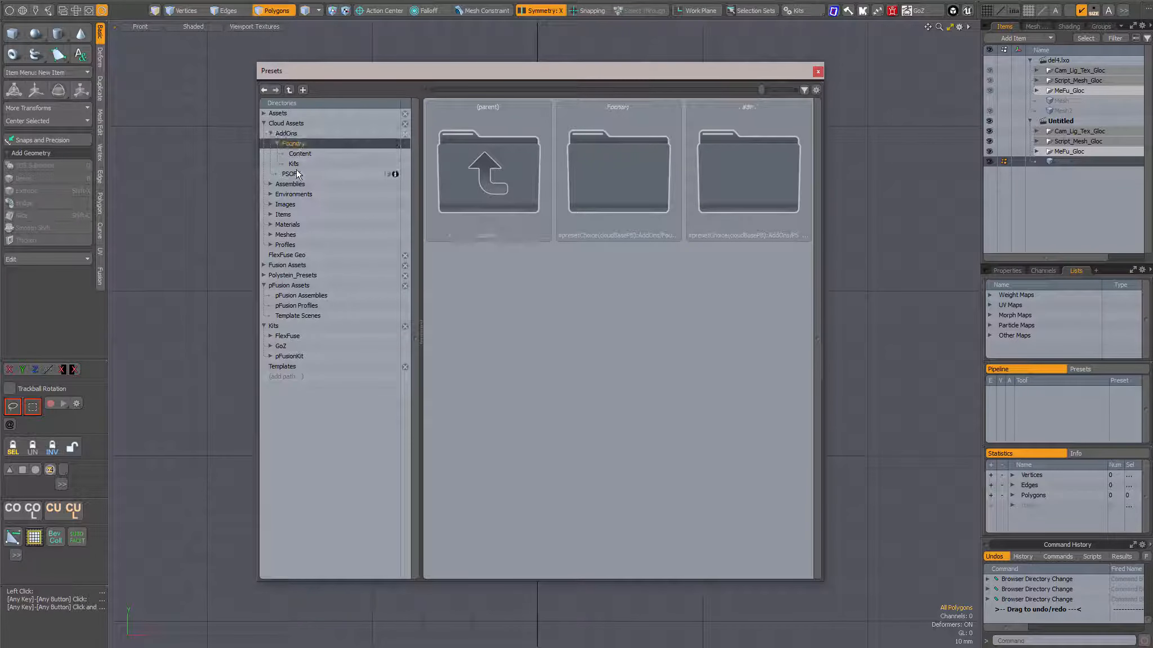
pyautogui.click(295, 163)
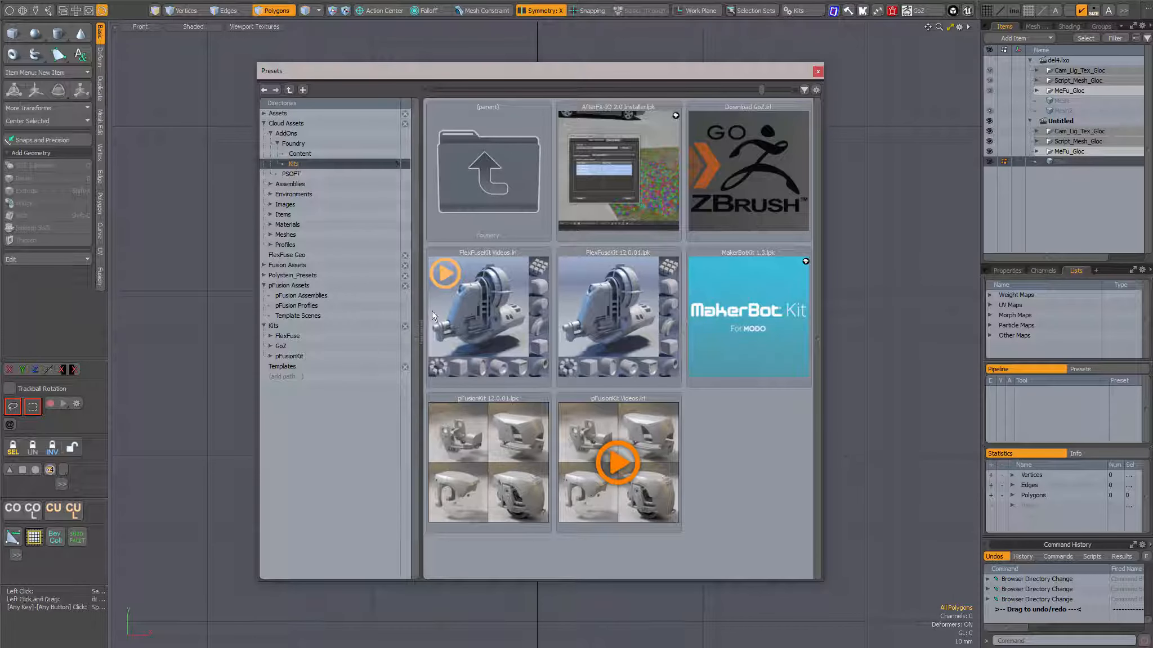
pyautogui.click(481, 451)
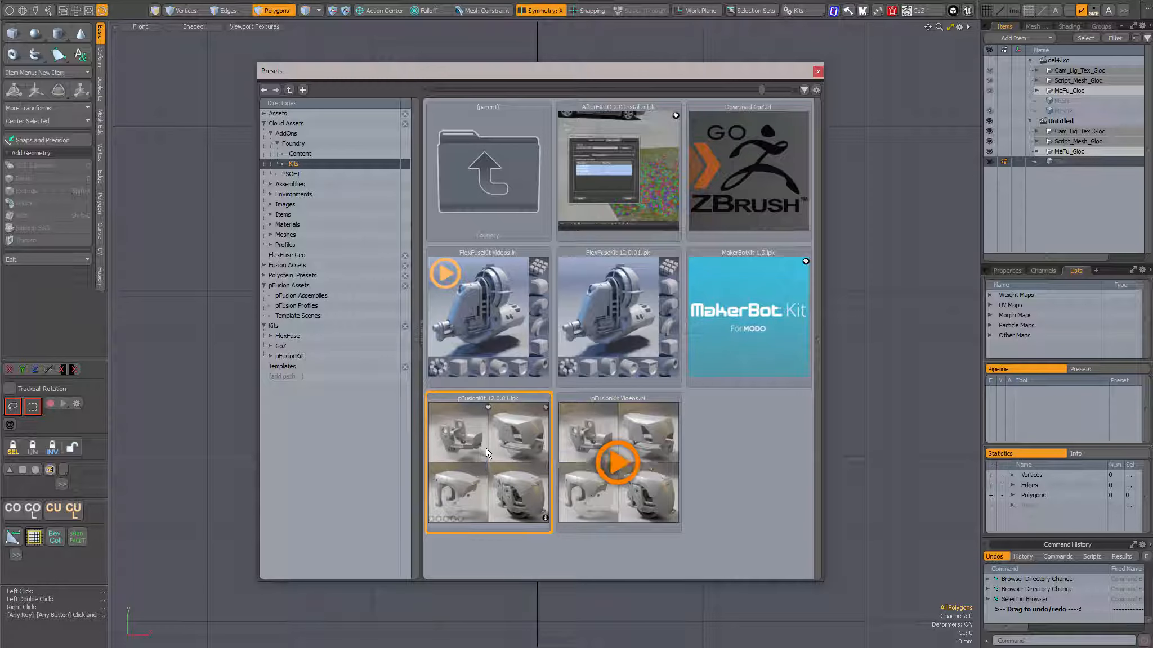
# Load the FusionProfile Template scene from the pFusion Assets Template Scenes folder and close the preset browser
pyautogui.click(289, 285)
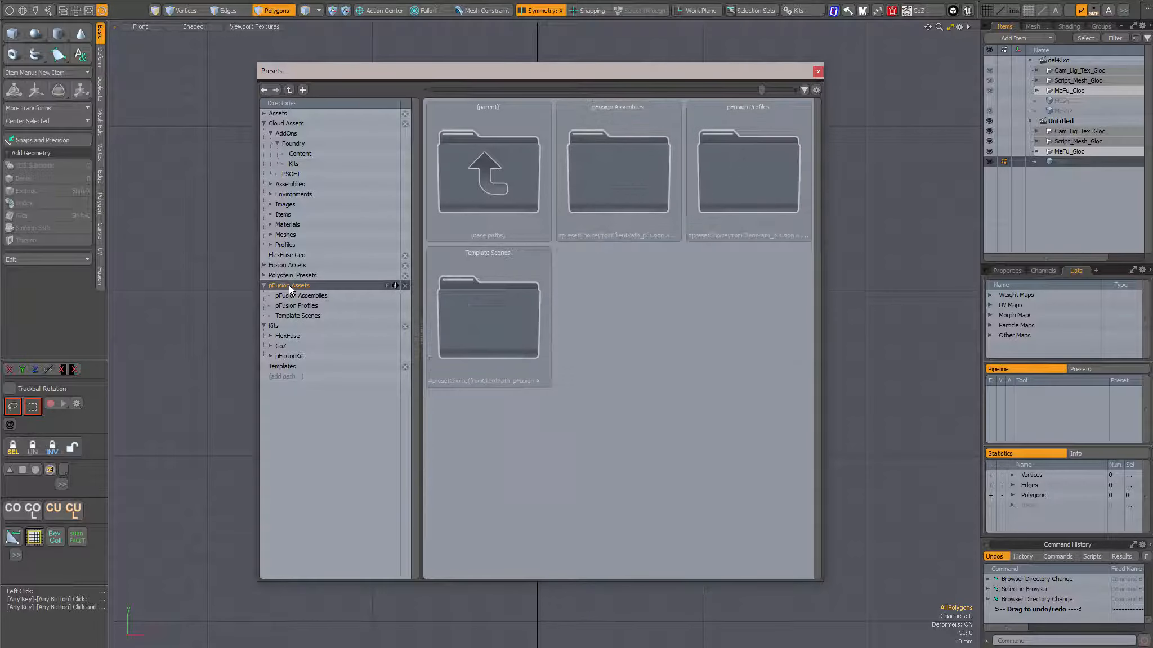
pyautogui.click(292, 316)
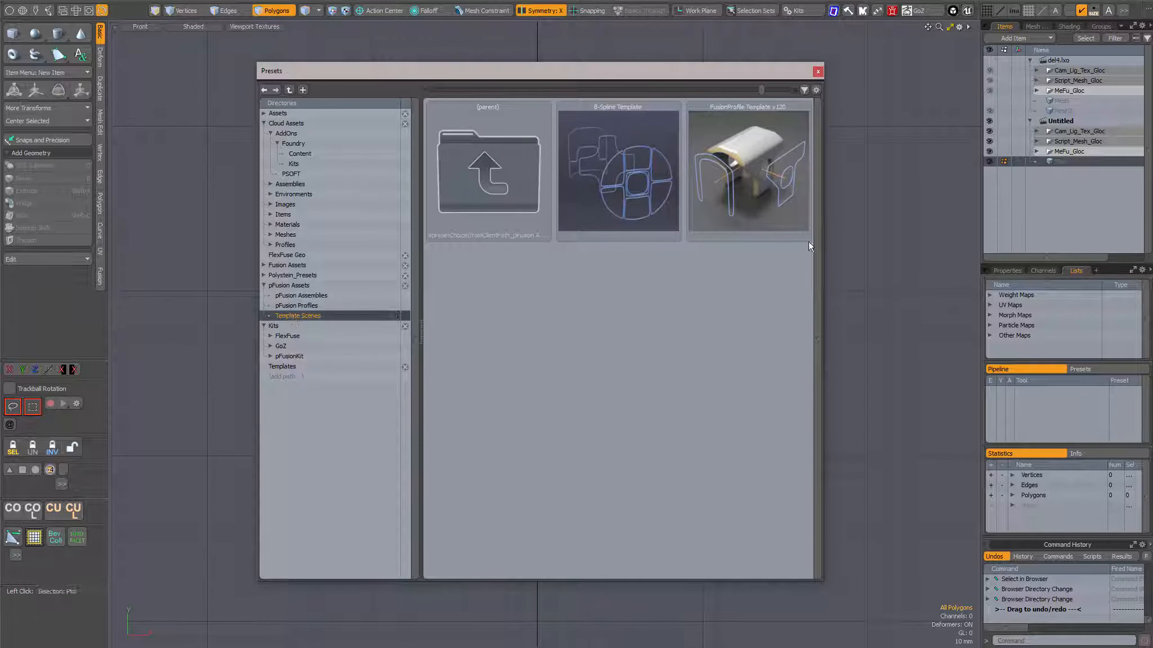
pyautogui.doubleClick(755, 161)
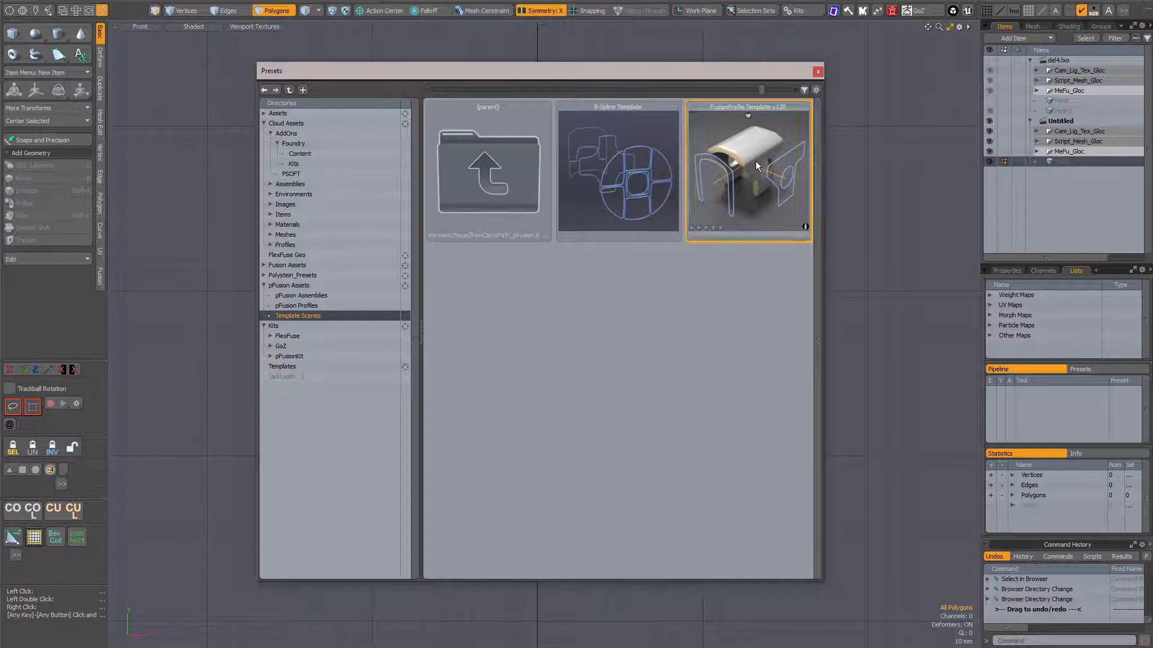
pyautogui.click(817, 73)
# Fit the whole template scene in the viewport and show it in perspective
pyautogui.press('a')
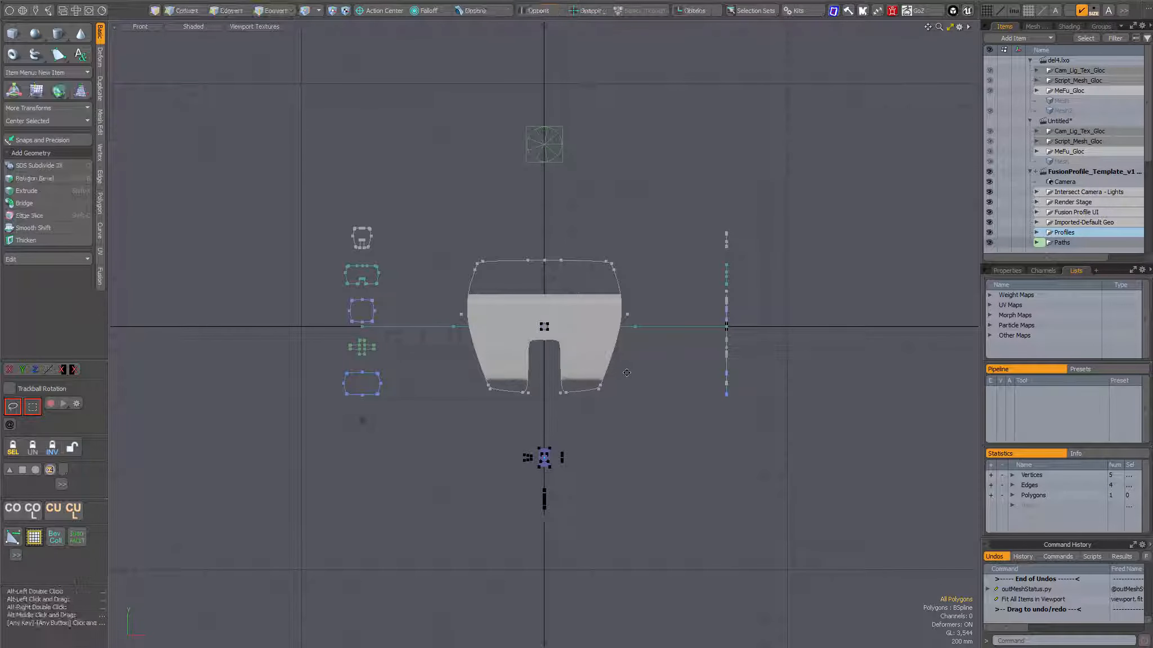
pyautogui.hotkey('ctrl', 'space')
pyautogui.click(658, 353)
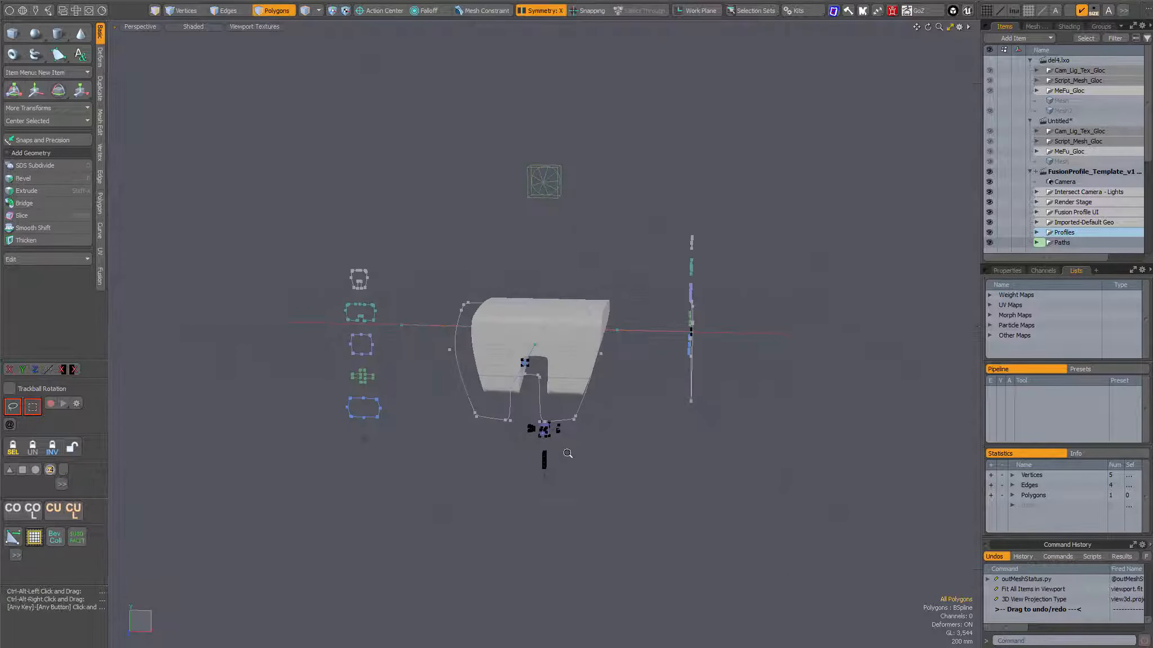
pyautogui.moveTo(568, 455)
pyautogui.keyDown('ctrl'); pyautogui.keyDown('alt'); pyautogui.mouseDown()
pyautogui.moveTo(585, 452)
pyautogui.moveTo(556, 445)
pyautogui.mouseUp(); pyautogui.keyUp('alt'); pyautogui.keyUp('ctrl')
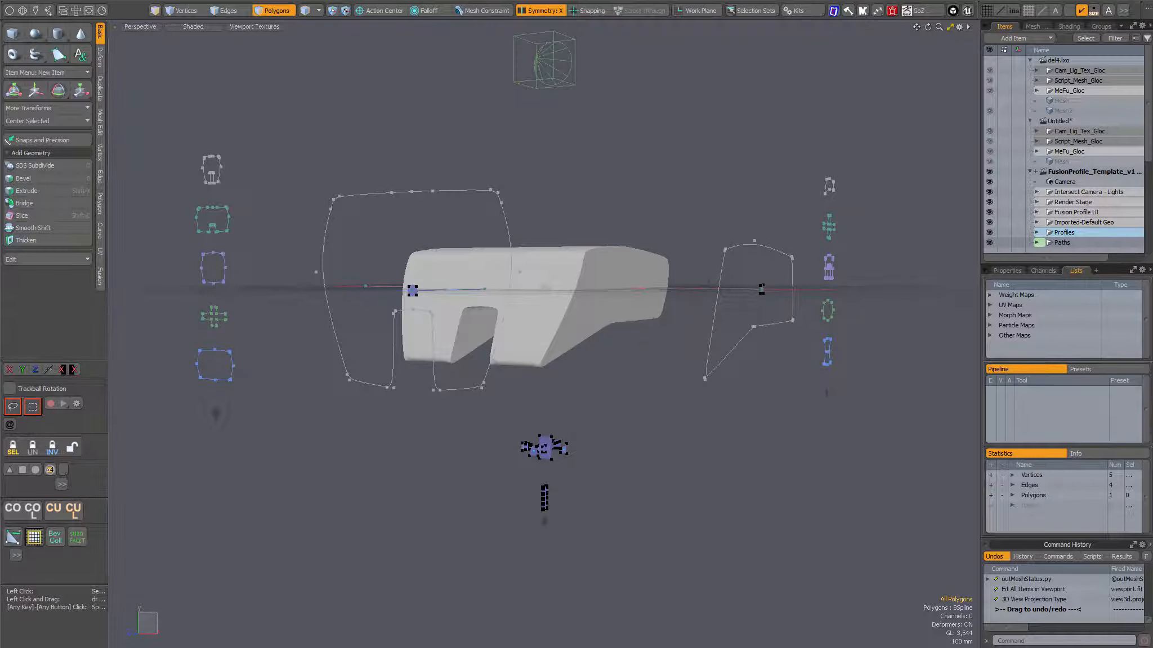
# Switch to the web browser and look through the pFusion Toolkit tutorial videos on the Vimeo channel, highlighting the page address
pyautogui.moveTo(1152, 62); pyautogui.dragTo(568, 48)
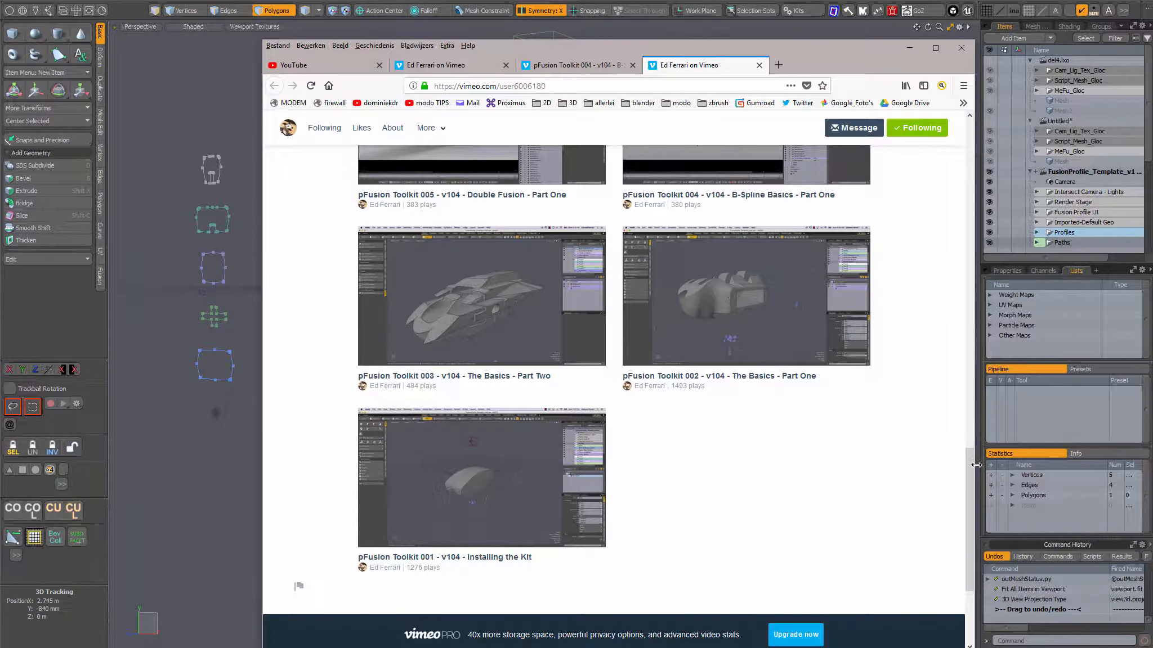
pyautogui.moveTo(970, 465); pyautogui.dragTo(968, 130)
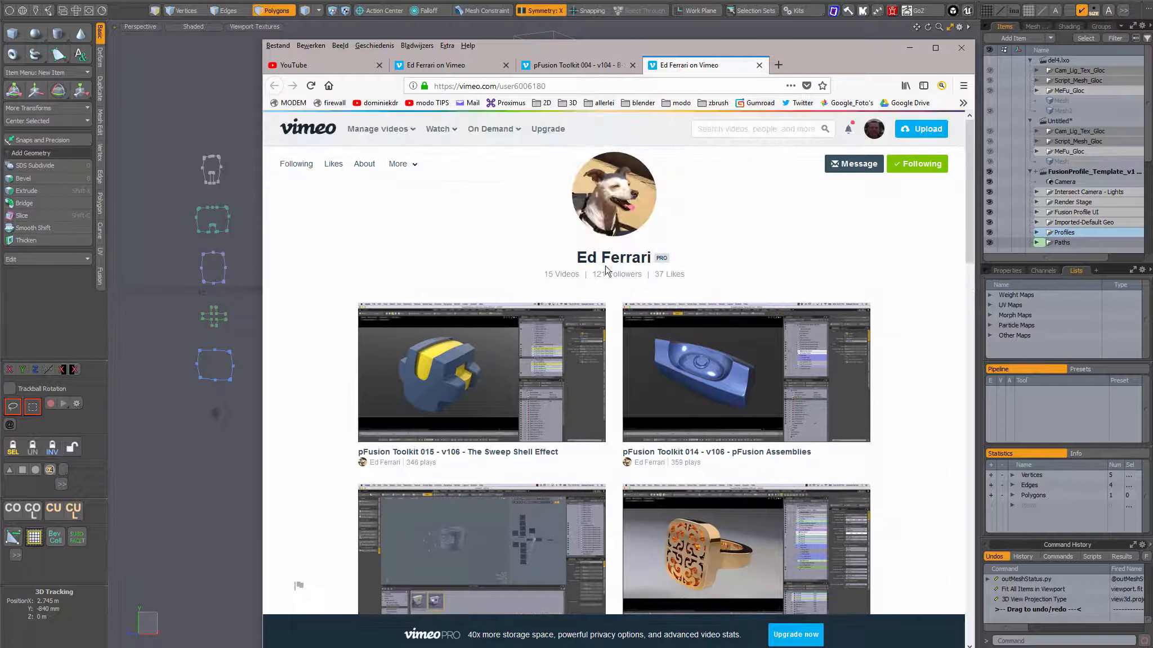
pyautogui.moveTo(549, 86); pyautogui.dragTo(432, 87)
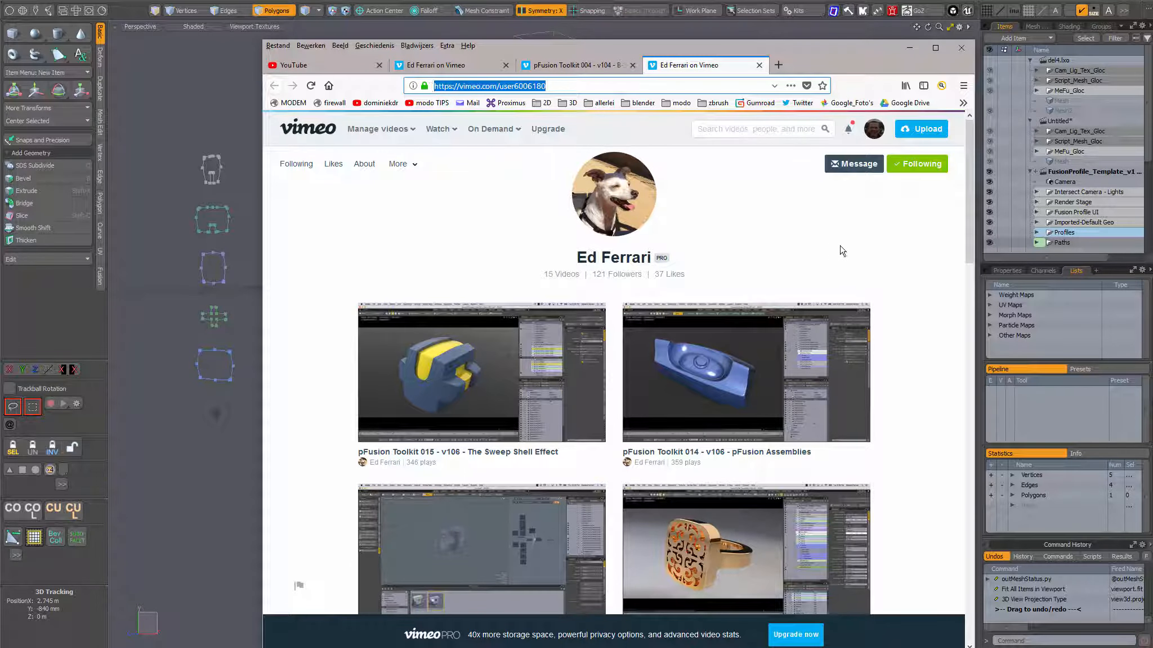
pyautogui.moveTo(970, 231); pyautogui.dragTo(985, 555)
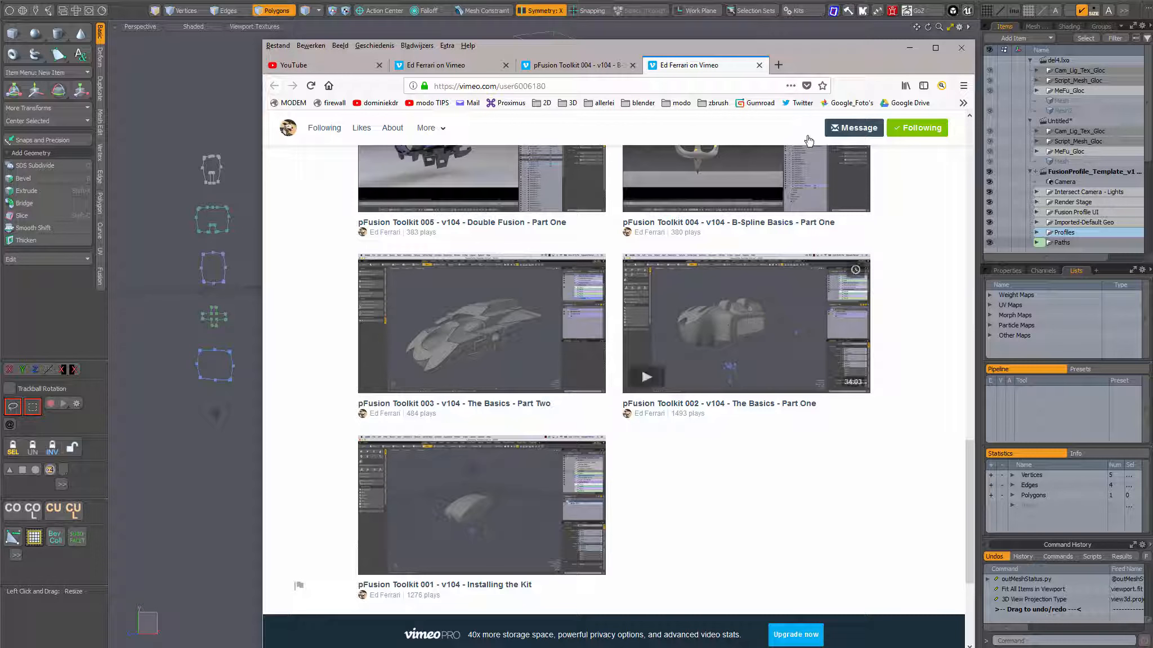
pyautogui.moveTo(801, 47); pyautogui.dragTo(1152, 70)
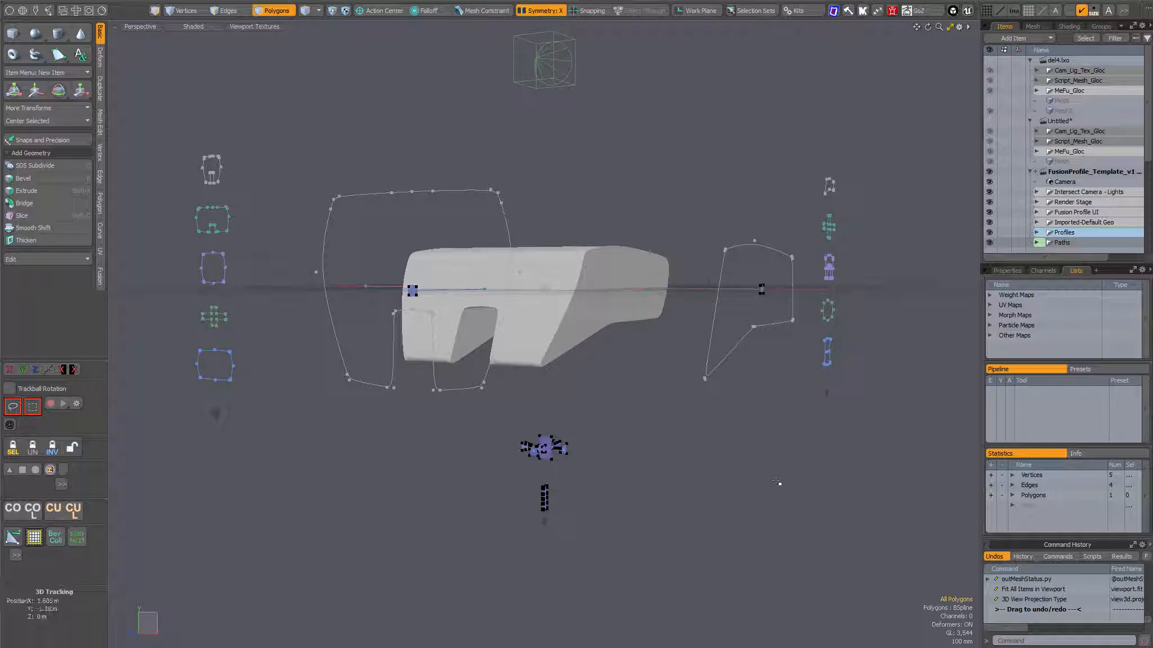
# Open the Fusion B-Spline Utilities Form from the striped widget below the model, review its tools and close it
pyautogui.keyDown('alt'); pyautogui.moveTo(675, 466); pyautogui.dragTo(659, 454); pyautogui.keyUp('alt')
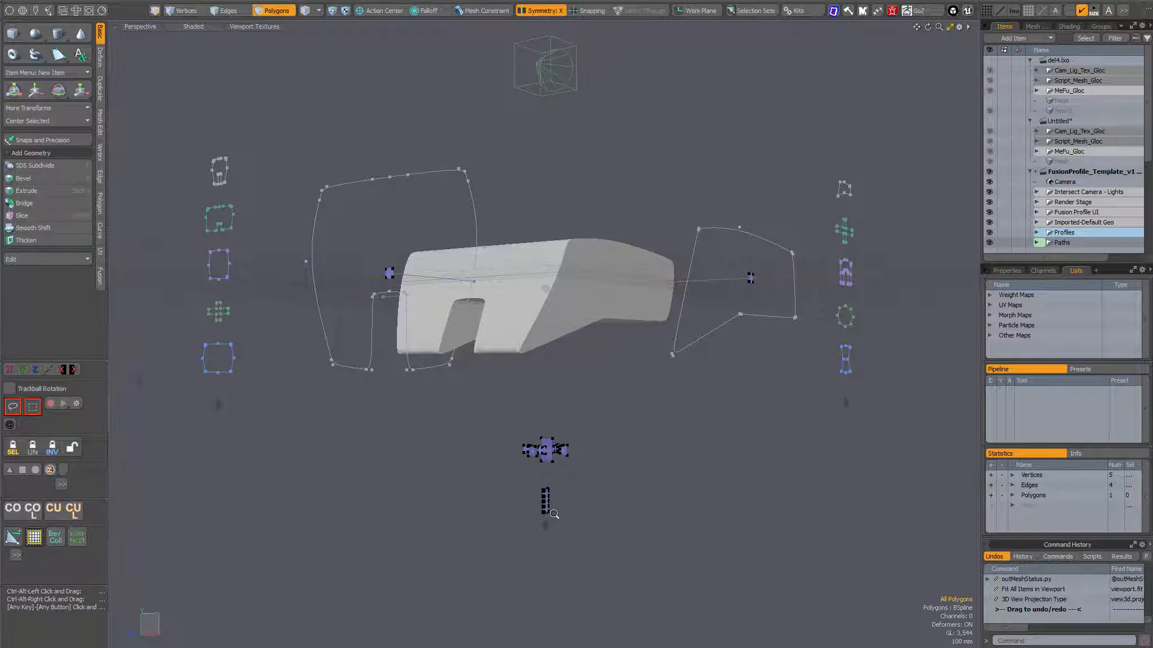
pyautogui.keyDown('ctrl'); pyautogui.keyDown('alt'); pyautogui.moveTo(651, 463); pyautogui.dragTo(690, 517); pyautogui.keyUp('alt'); pyautogui.keyUp('ctrl')
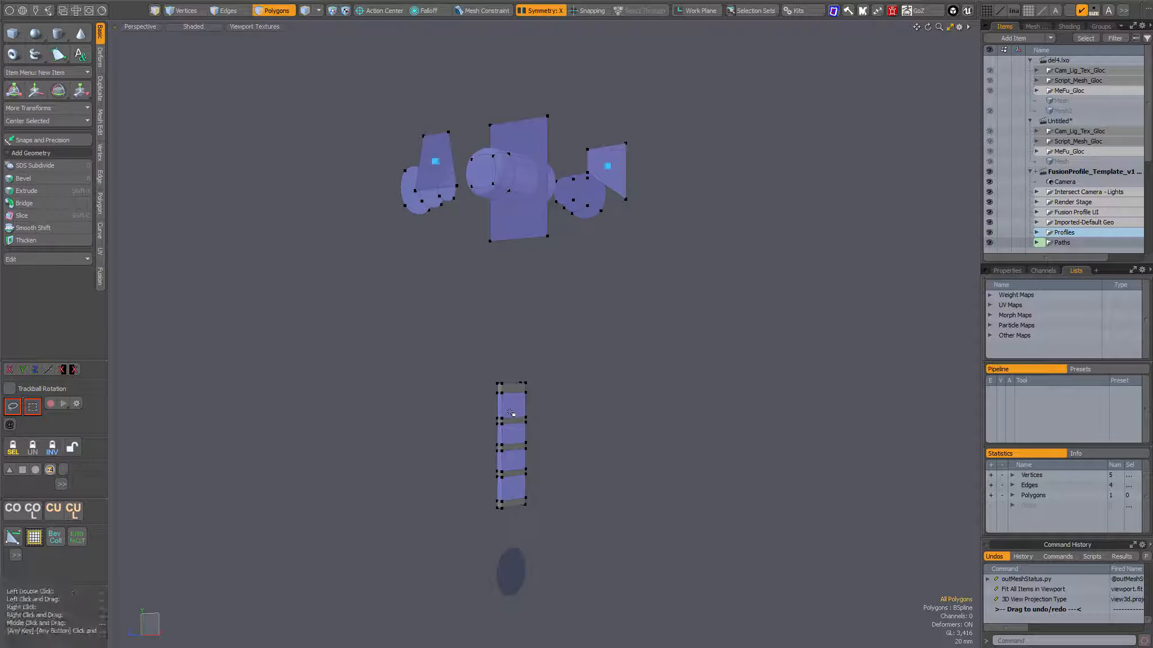
pyautogui.press('space')
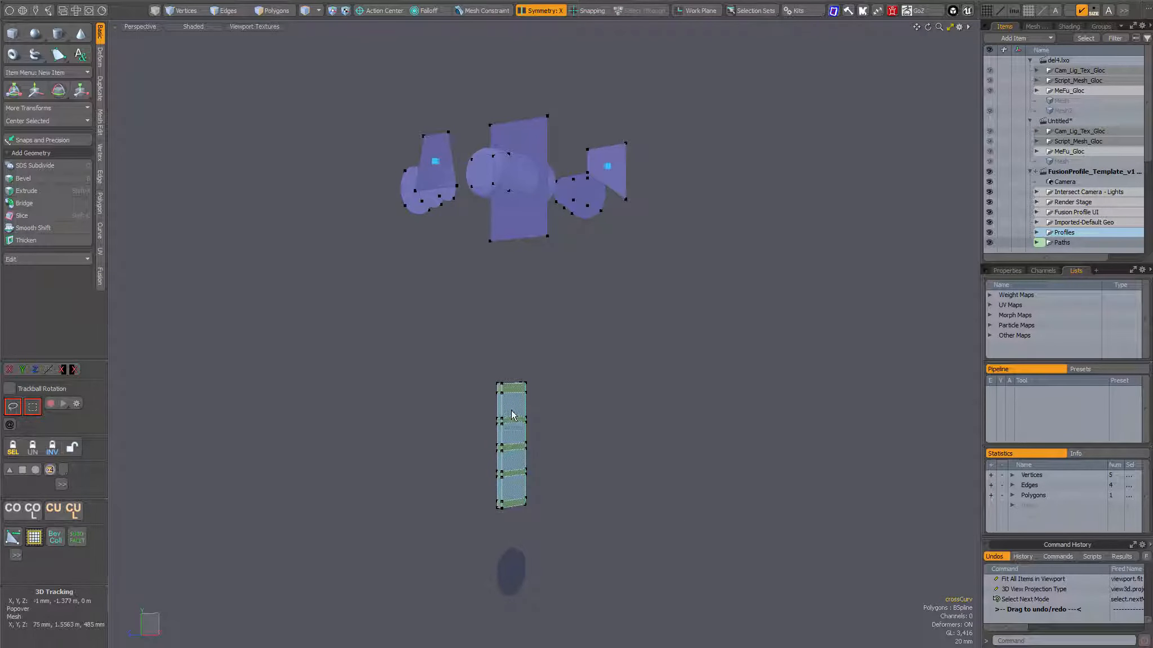
pyautogui.click(512, 409)
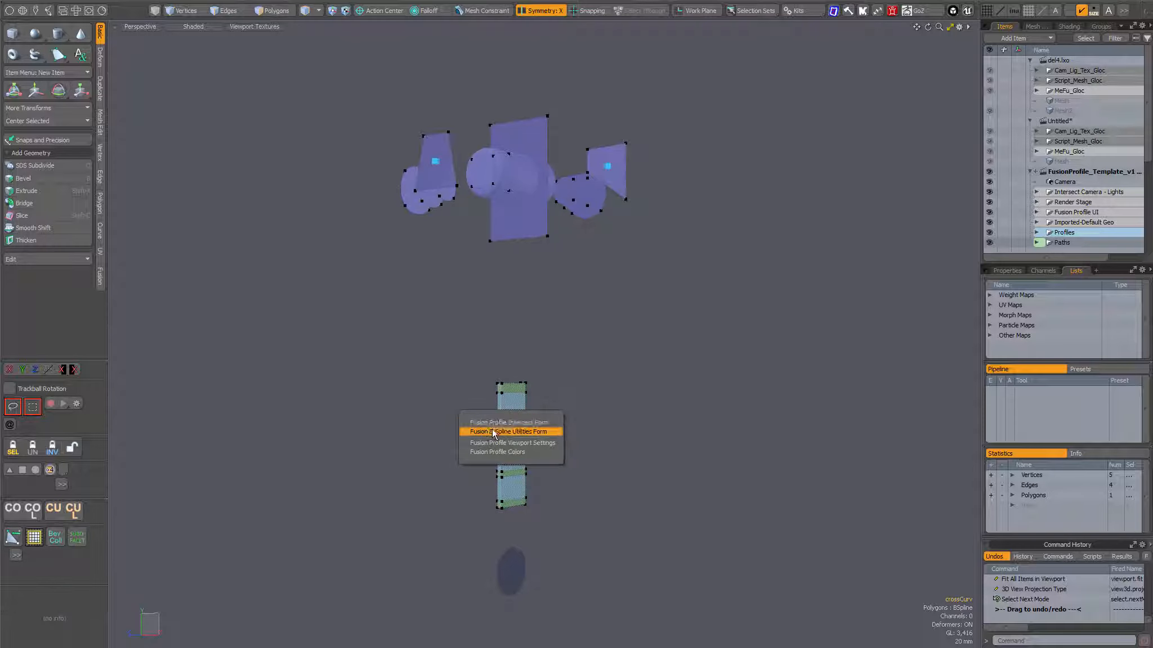
pyautogui.click(521, 431)
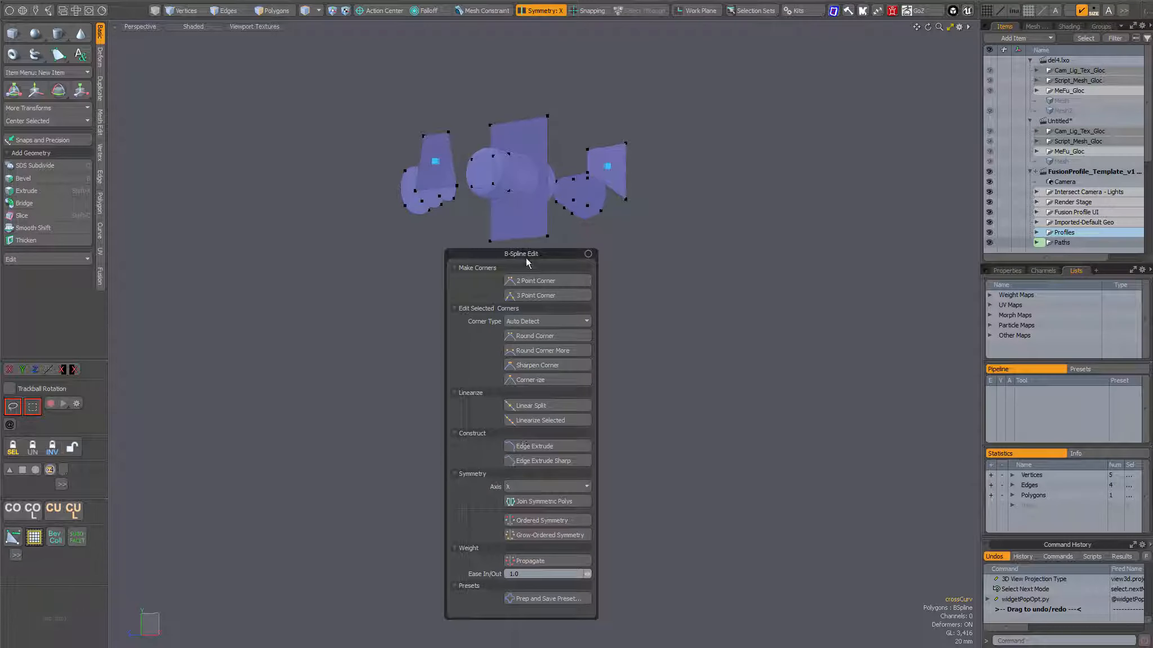
pyautogui.moveTo(526, 258); pyautogui.dragTo(295, 208)
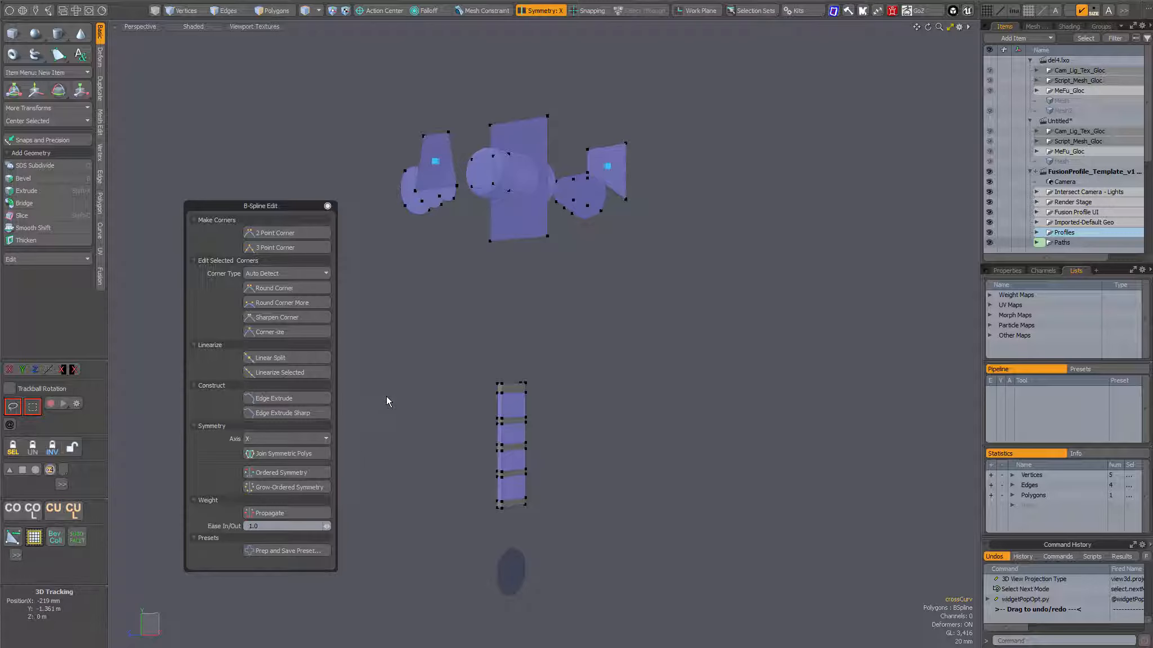
pyautogui.click(327, 206)
pyautogui.click(346, 317)
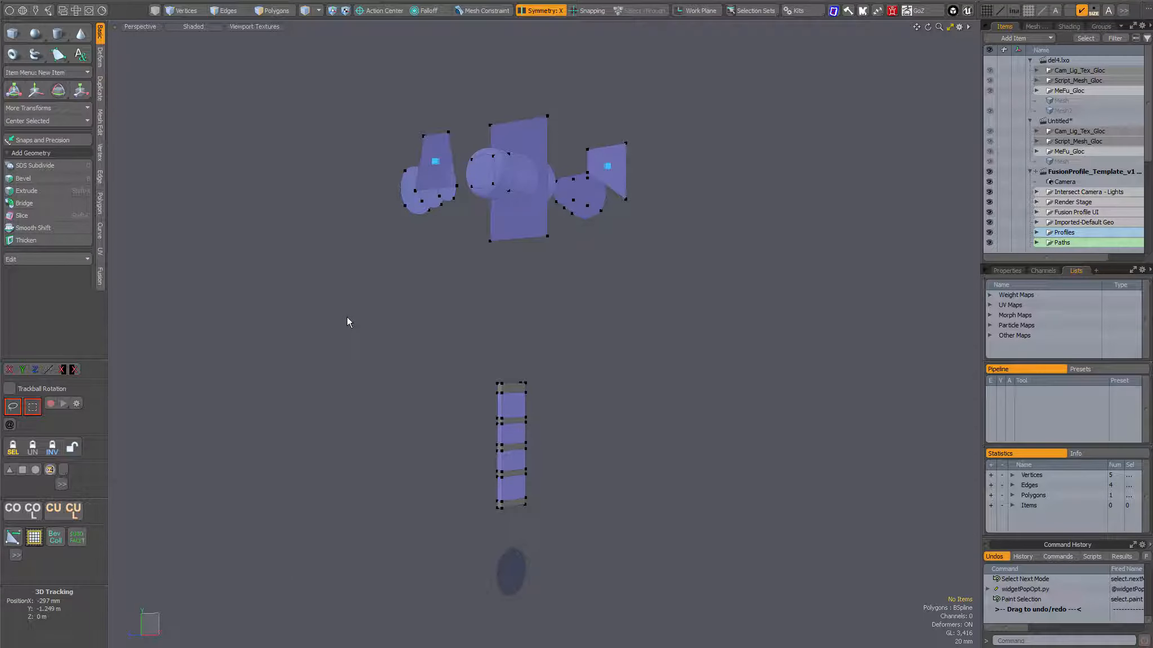
# Open a floating Command History and call the Fusion B-Spline Utilities Form from the striped widget to log its command
pyautogui.press('F5')
pyautogui.moveTo(552, 3); pyautogui.dragTo(381, 125)
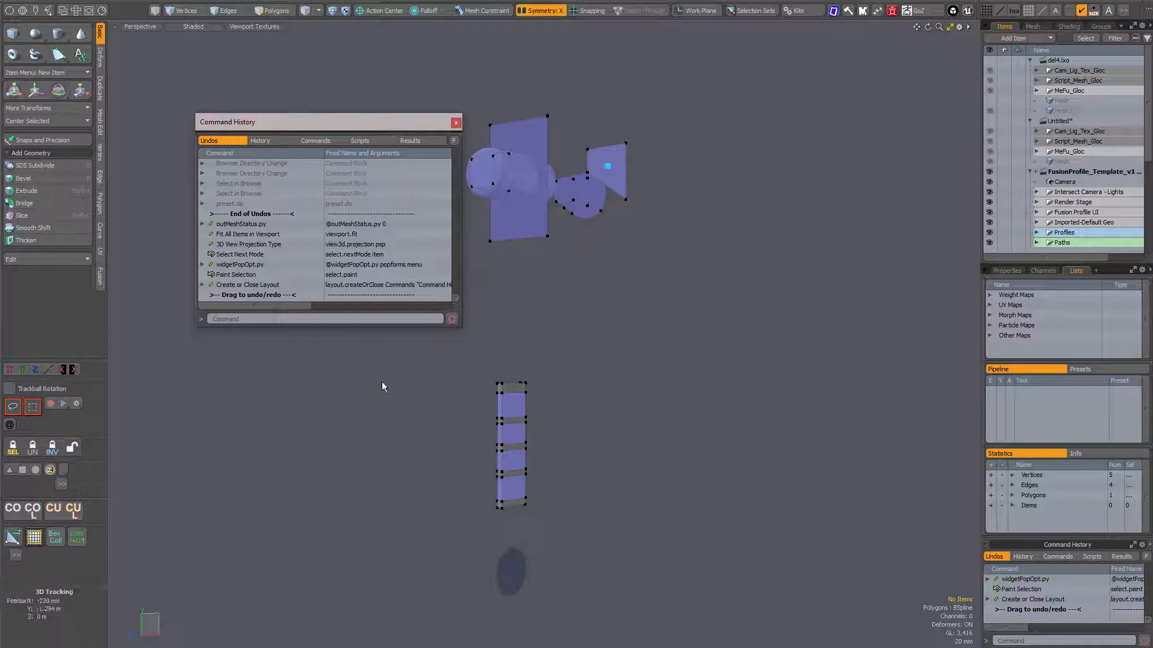
pyautogui.click(513, 420)
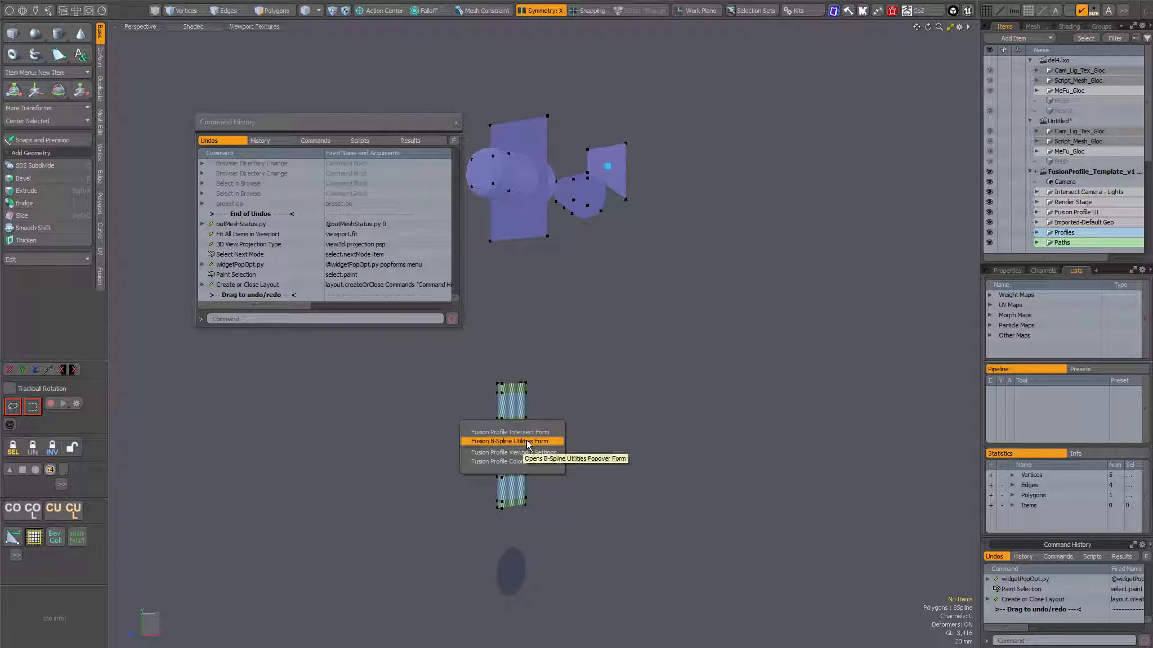
pyautogui.click(548, 442)
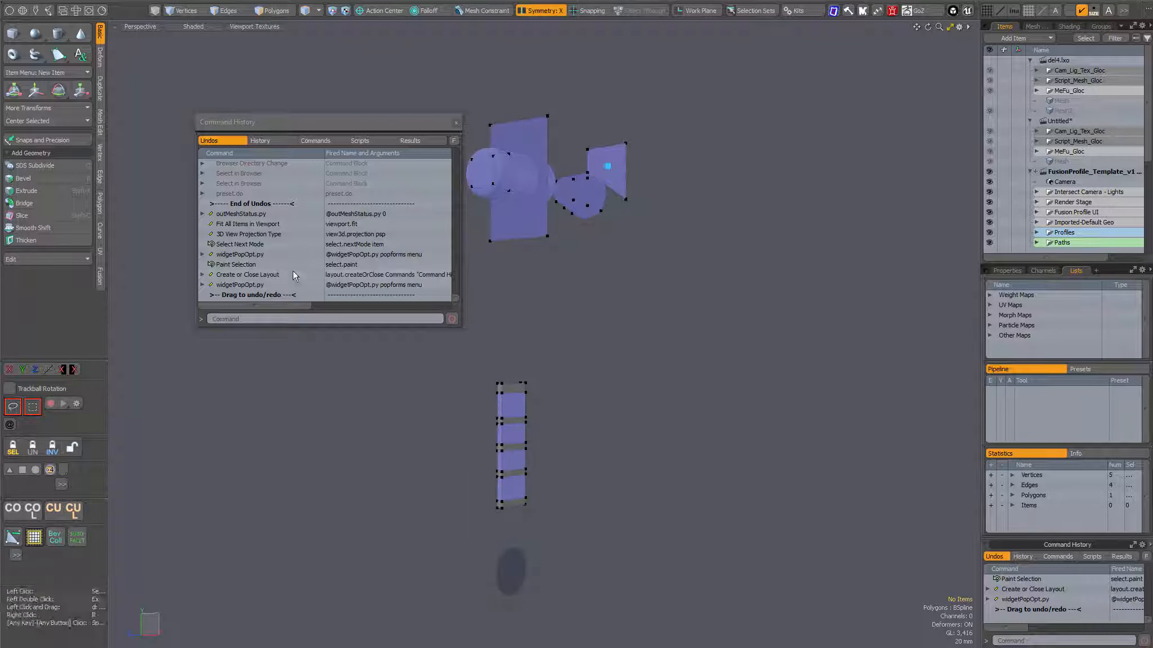
pyautogui.click(237, 285)
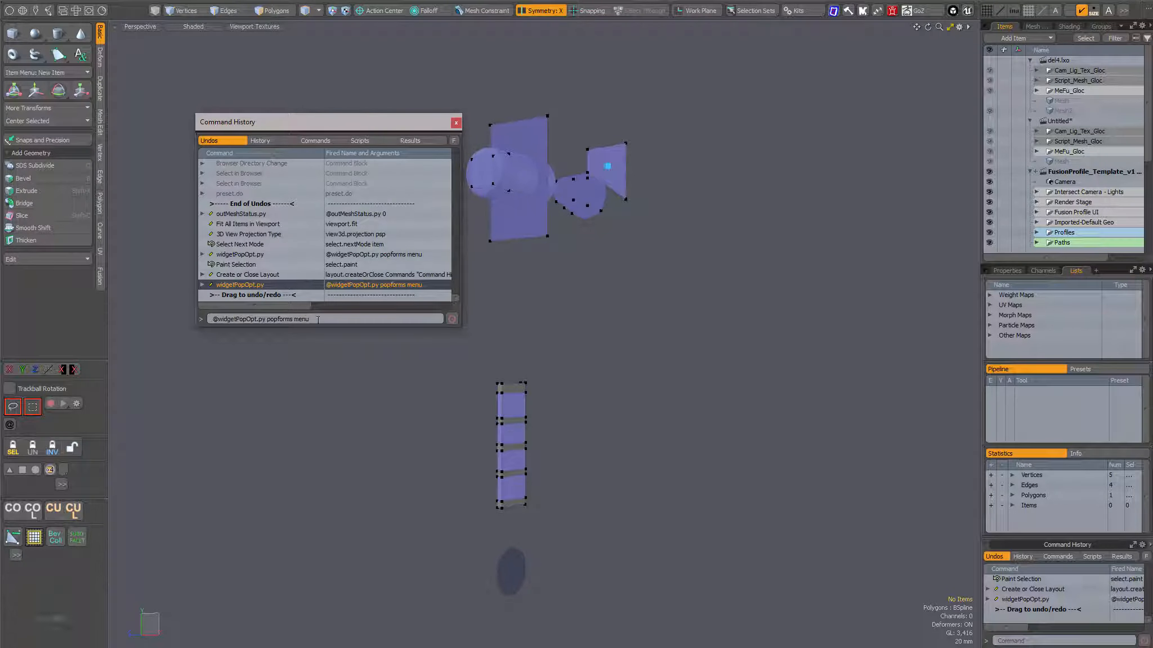
pyautogui.moveTo(321, 319); pyautogui.dragTo(209, 320)
pyautogui.hotkey('ctrl', 'c')
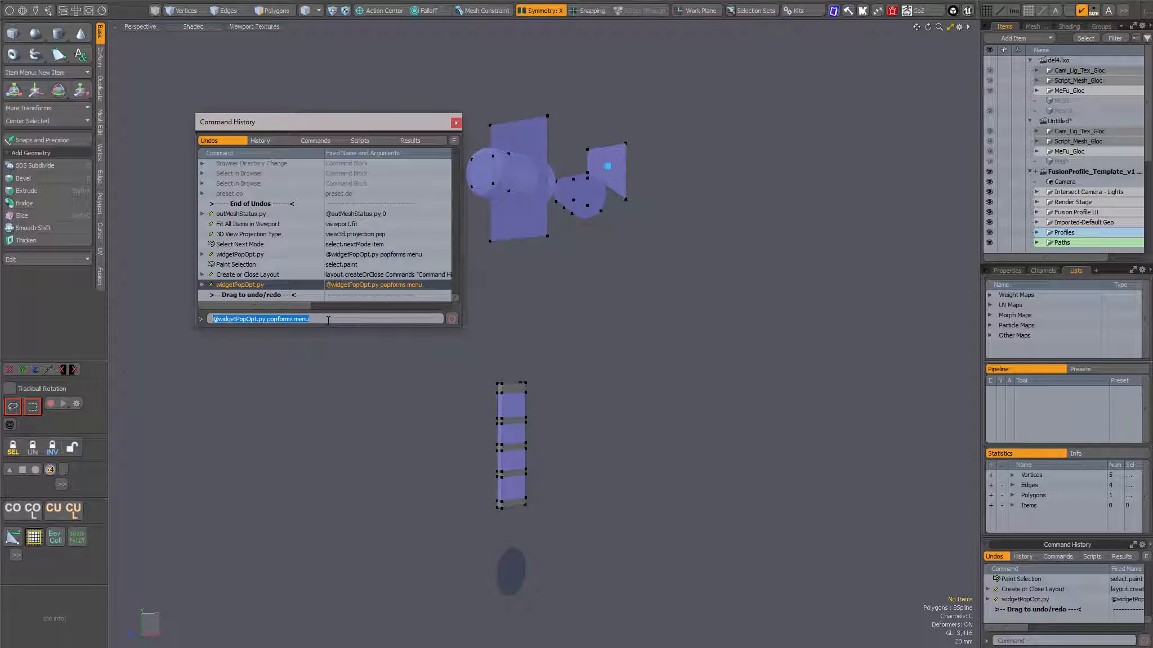
pyautogui.press('BackSpace')
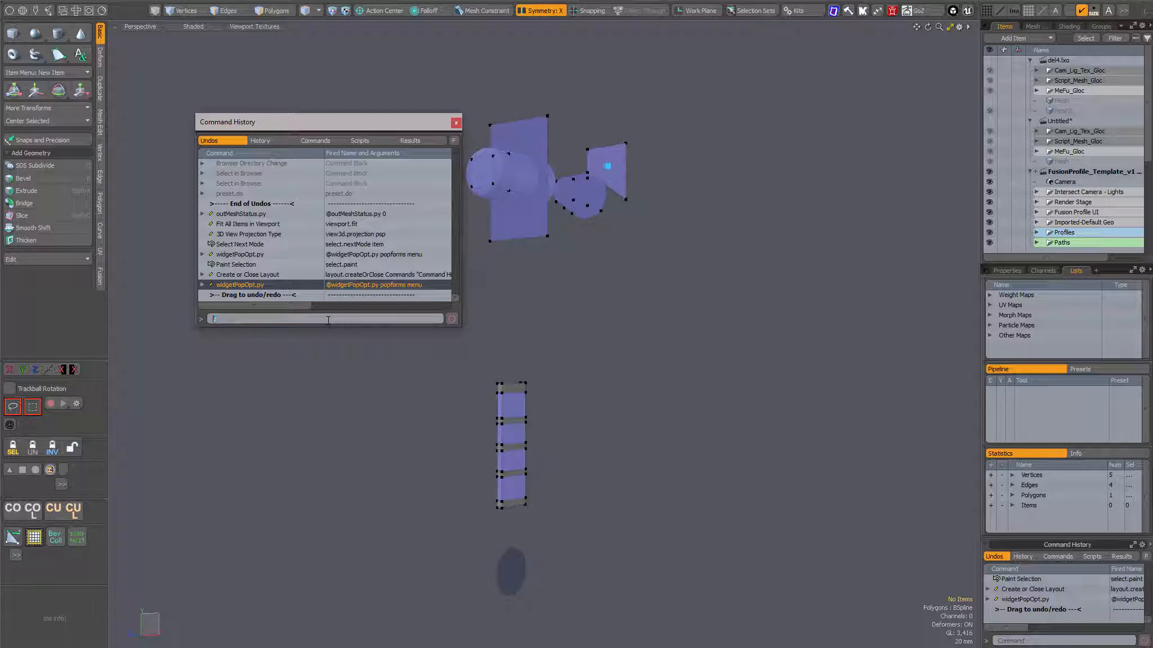
pyautogui.hotkey('ctrl', 'v')
pyautogui.press('Return')
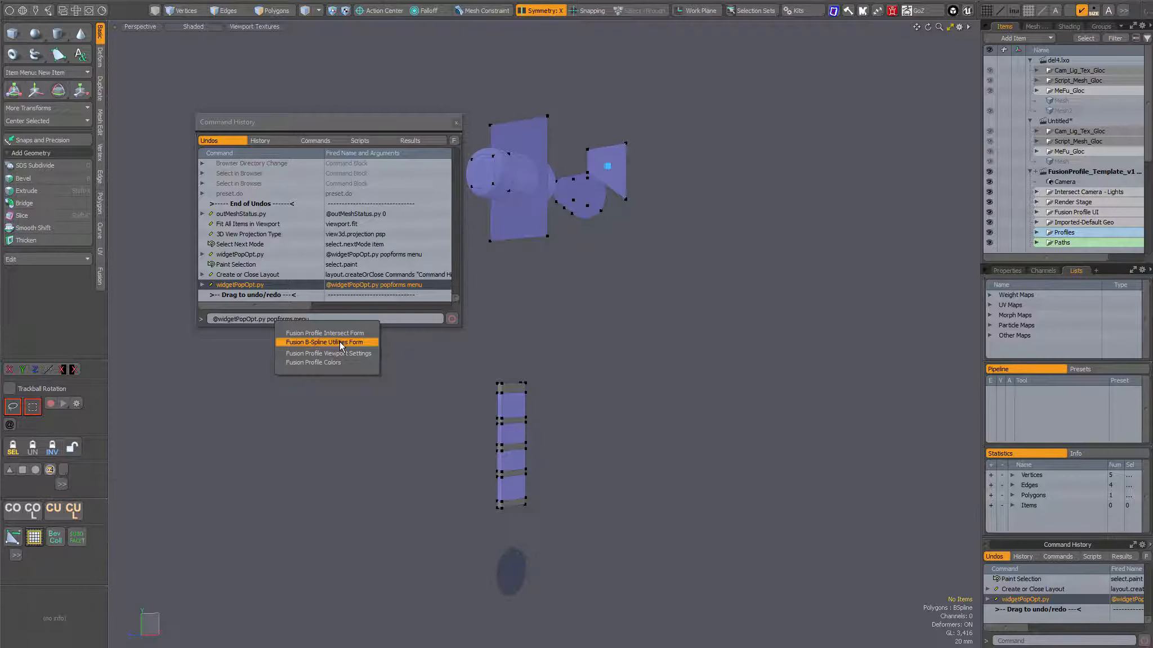
pyautogui.click(339, 341)
pyautogui.moveTo(341, 159); pyautogui.dragTo(376, 179)
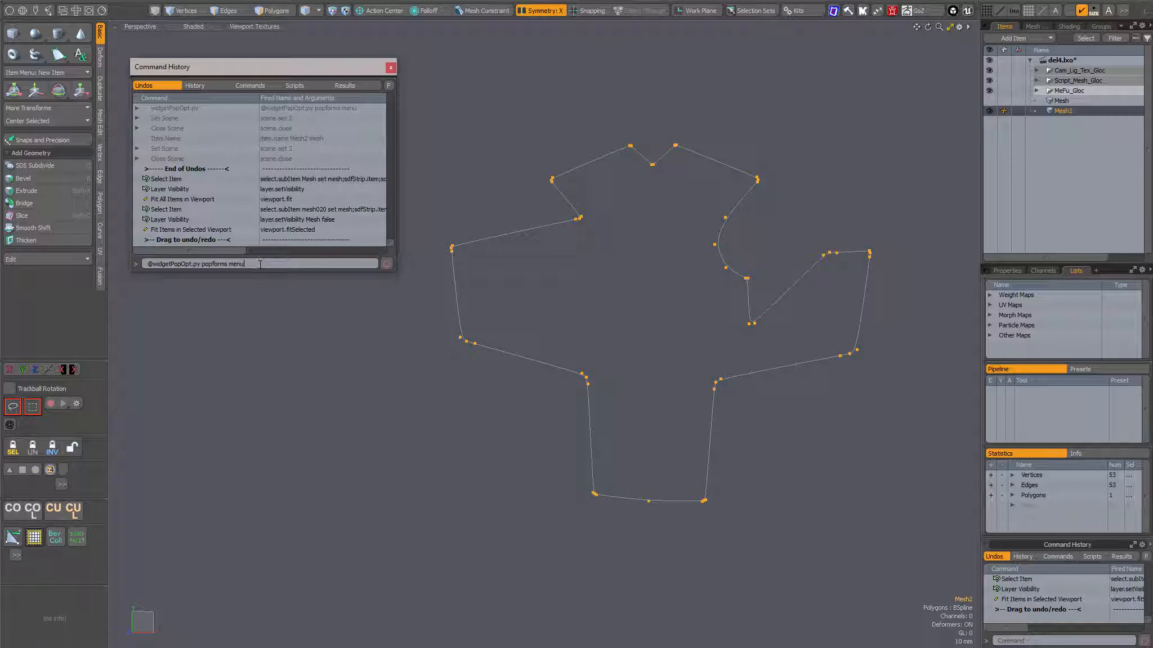
pyautogui.moveTo(244, 264); pyautogui.dragTo(144, 263)
pyautogui.hotkey('ctrl', 'c')
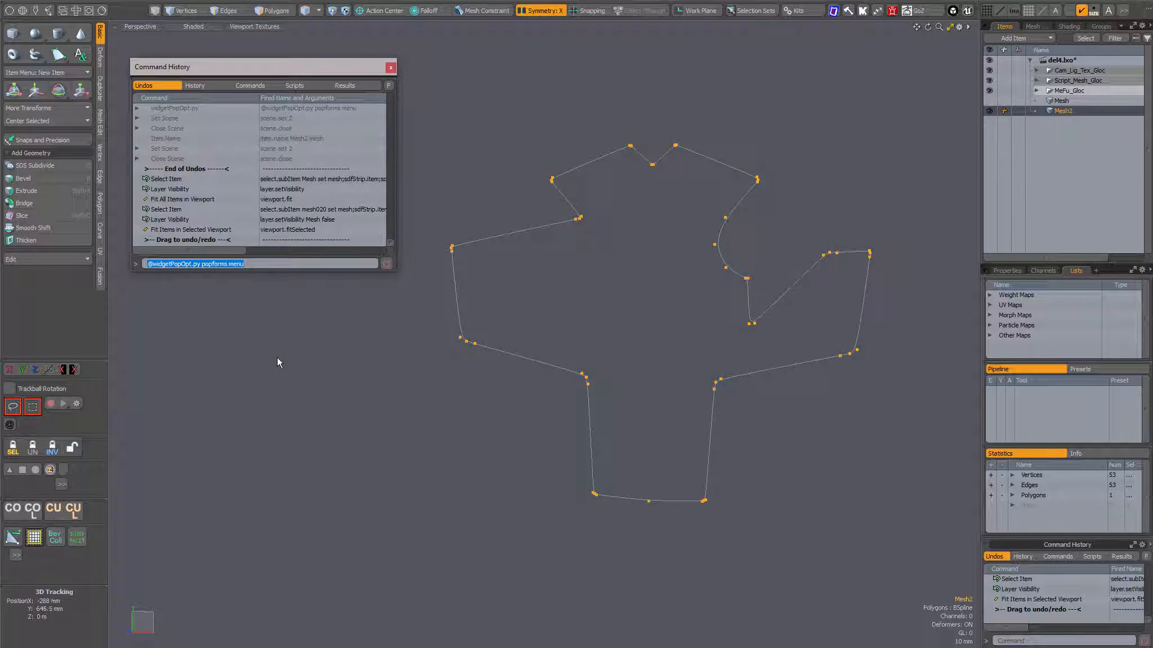
pyautogui.write('e')
pyautogui.click(411, 381)
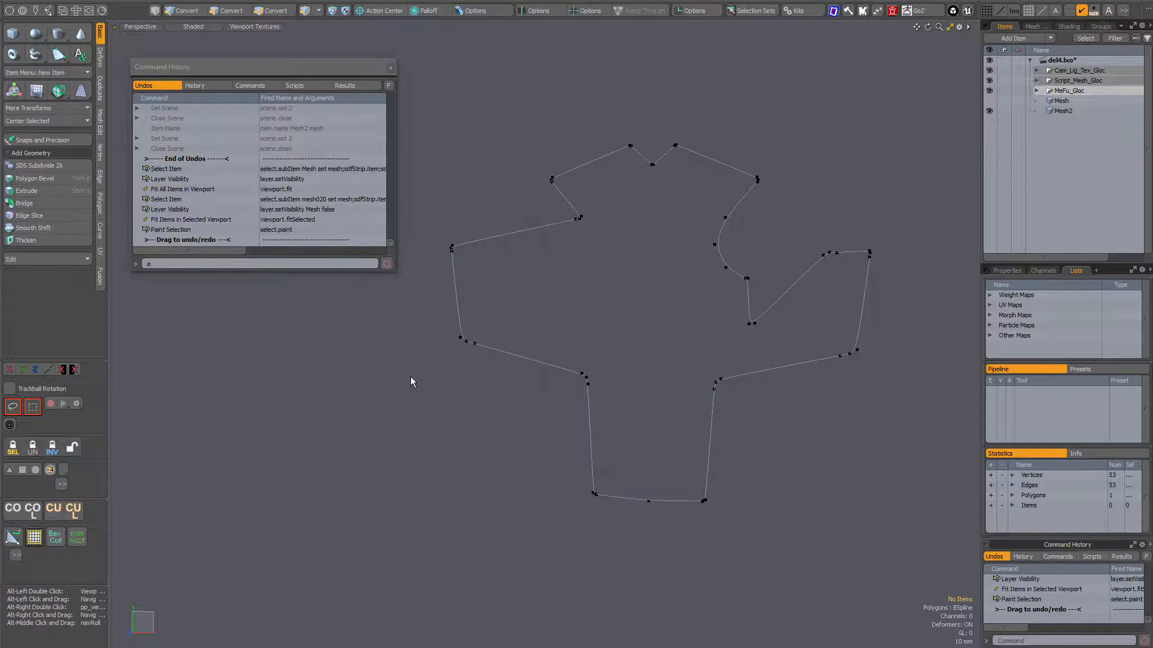
# Open the Form Editor and place it beside the floating Command History
pyautogui.rightClick(411, 381)
pyautogui.moveTo(420, 497)
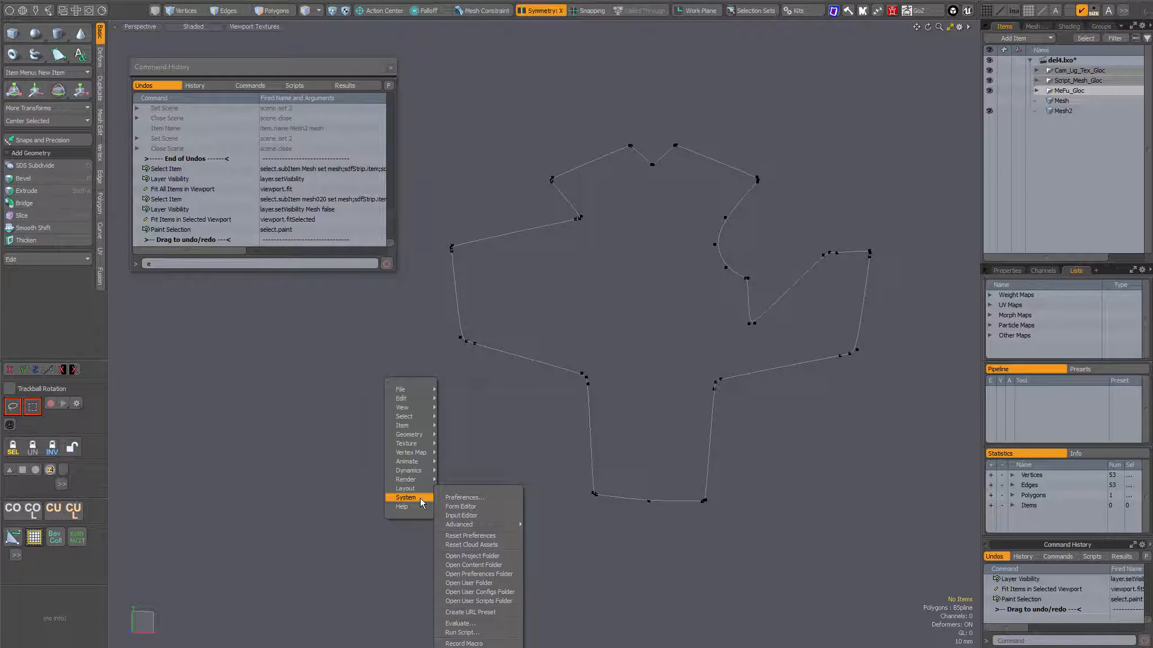
pyautogui.click(456, 506)
pyautogui.moveTo(540, 9); pyautogui.dragTo(733, 25)
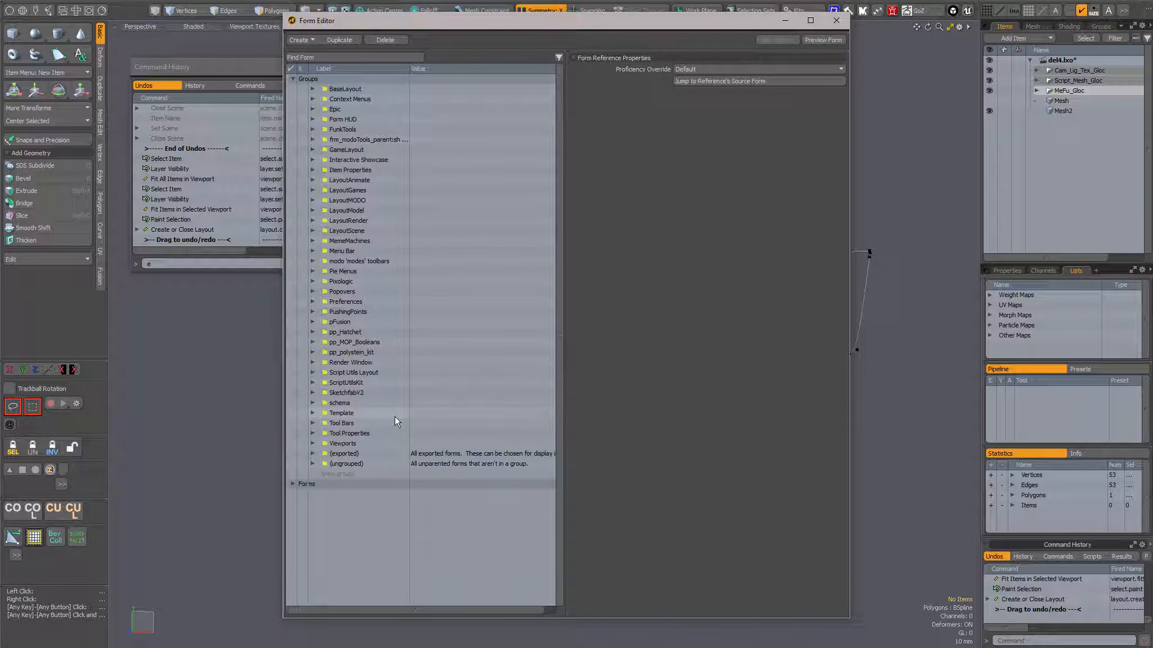
pyautogui.moveTo(636, 24); pyautogui.dragTo(803, 31)
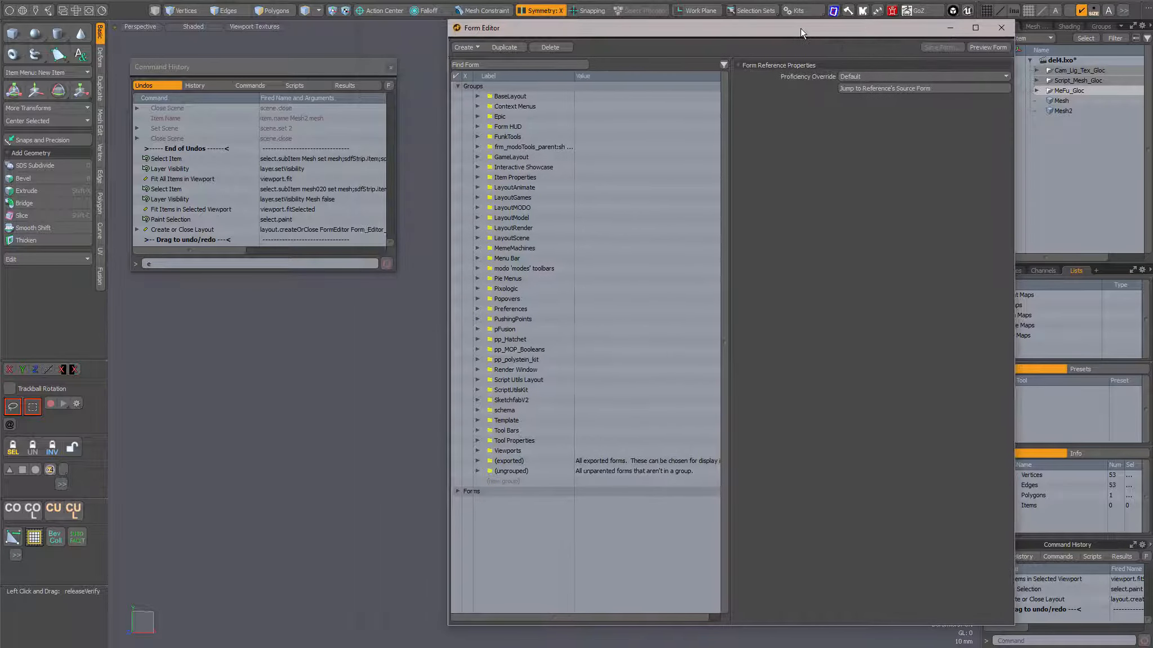
pyautogui.click(164, 263)
pyautogui.write('l')
pyautogui.press('BackSpace')
pyautogui.hotkey('ctrl', 'v')
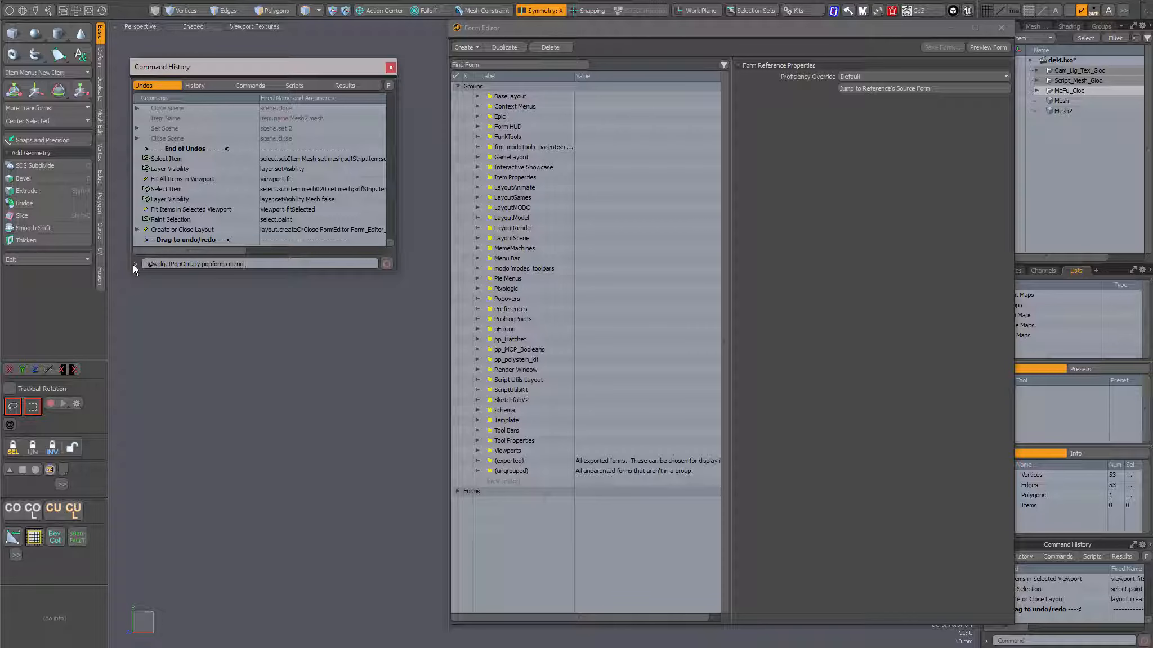
pyautogui.press('Return')
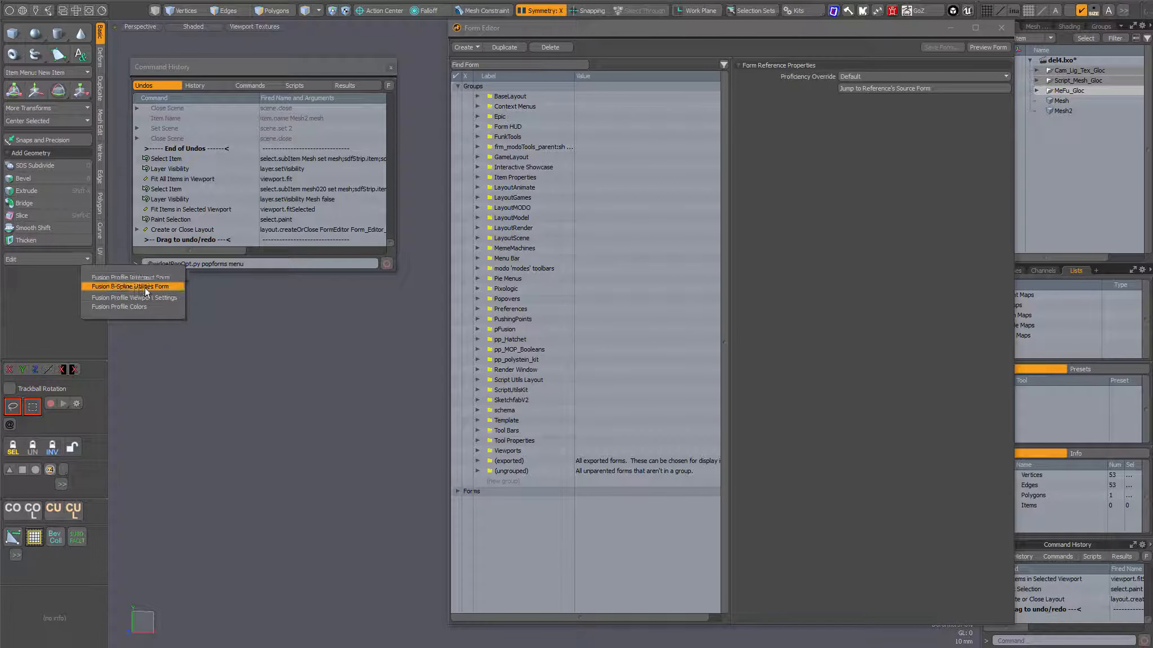
pyautogui.click(145, 287)
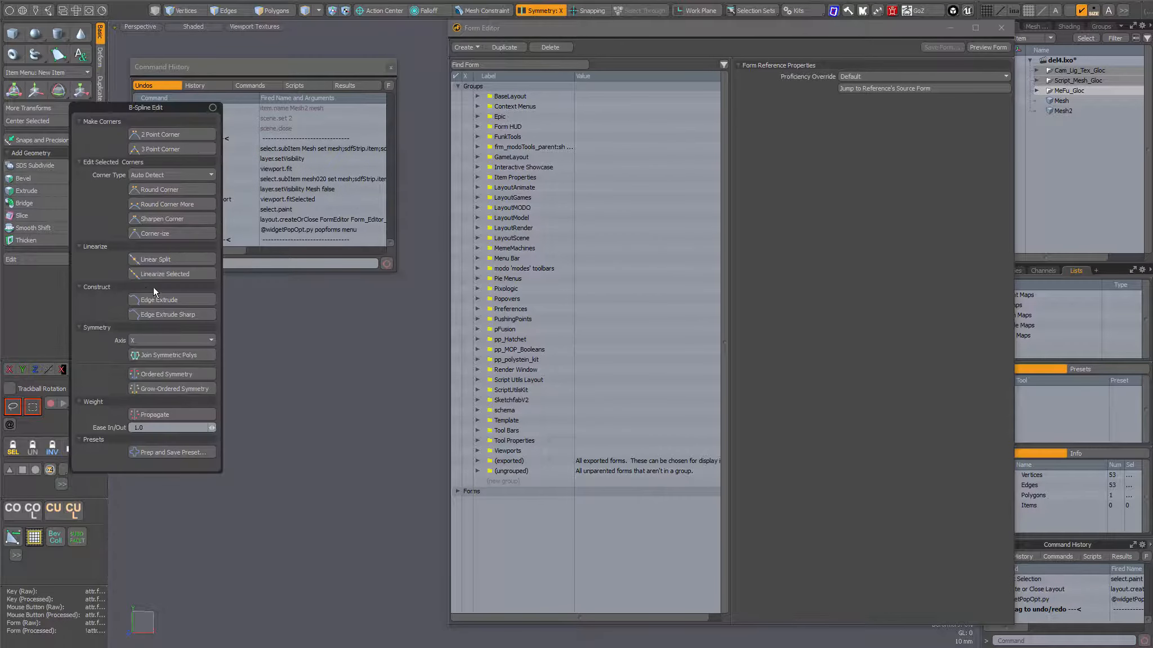
pyautogui.moveTo(185, 111); pyautogui.dragTo(302, 217)
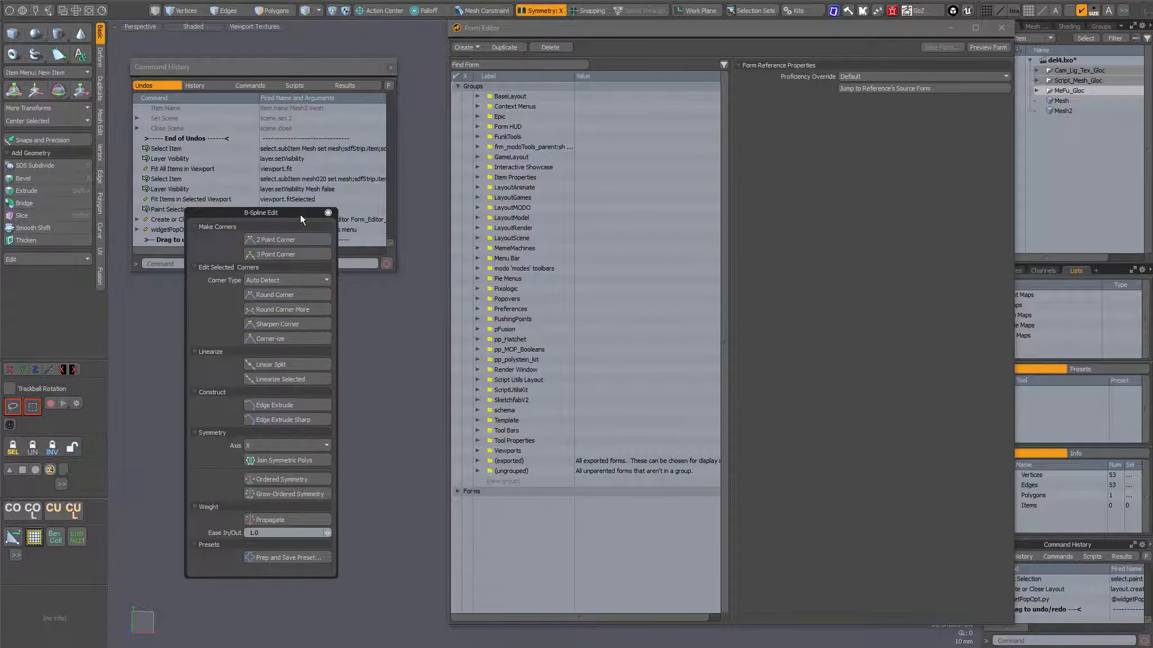
# Use Find Form on the popover's 2 Point Corner area and select its parent B-Spline Edit form in the Form Editor
pyautogui.click(503, 63)
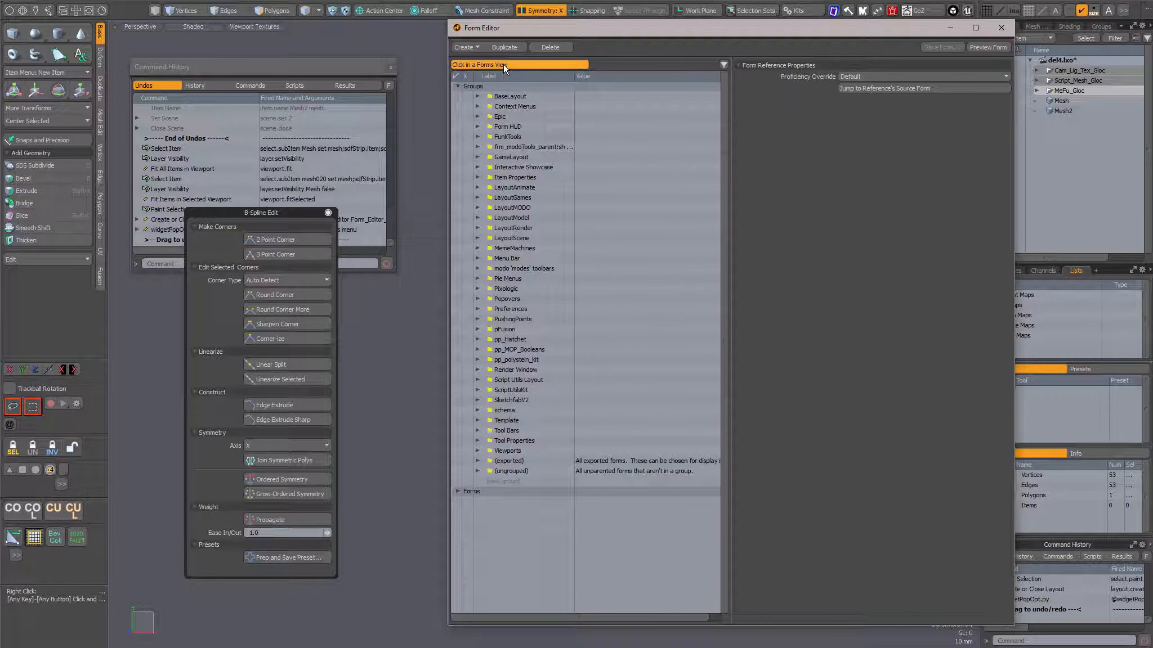
pyautogui.click(210, 241)
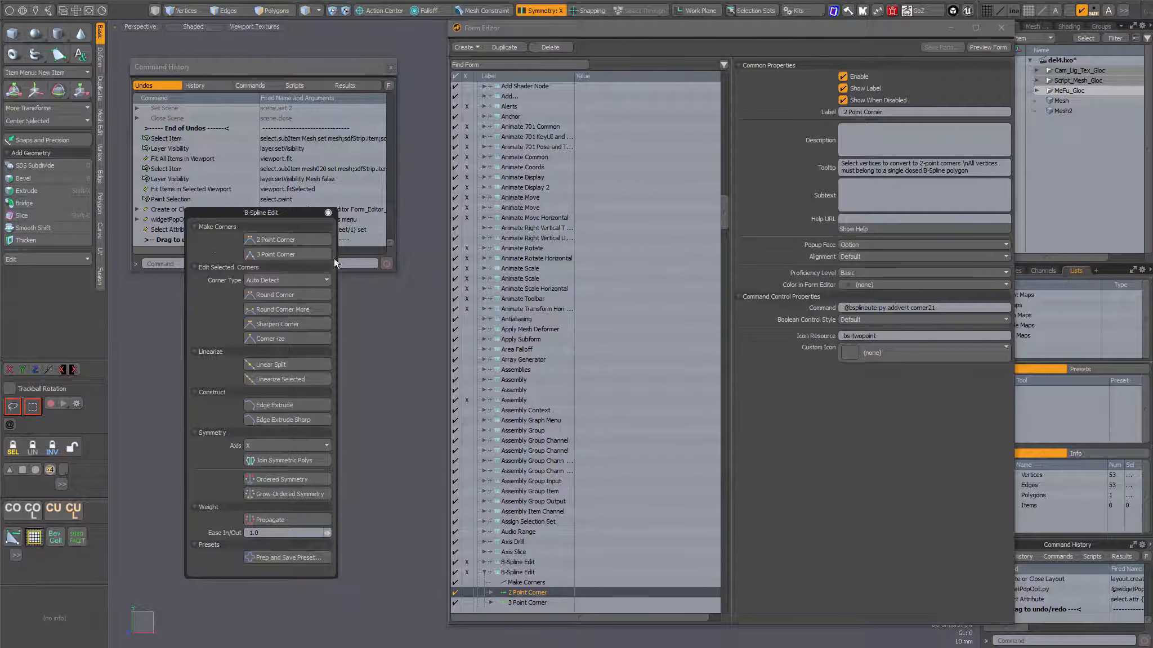
pyautogui.scroll(-4, 537, 267)
pyautogui.scroll(-8, 537, 267)
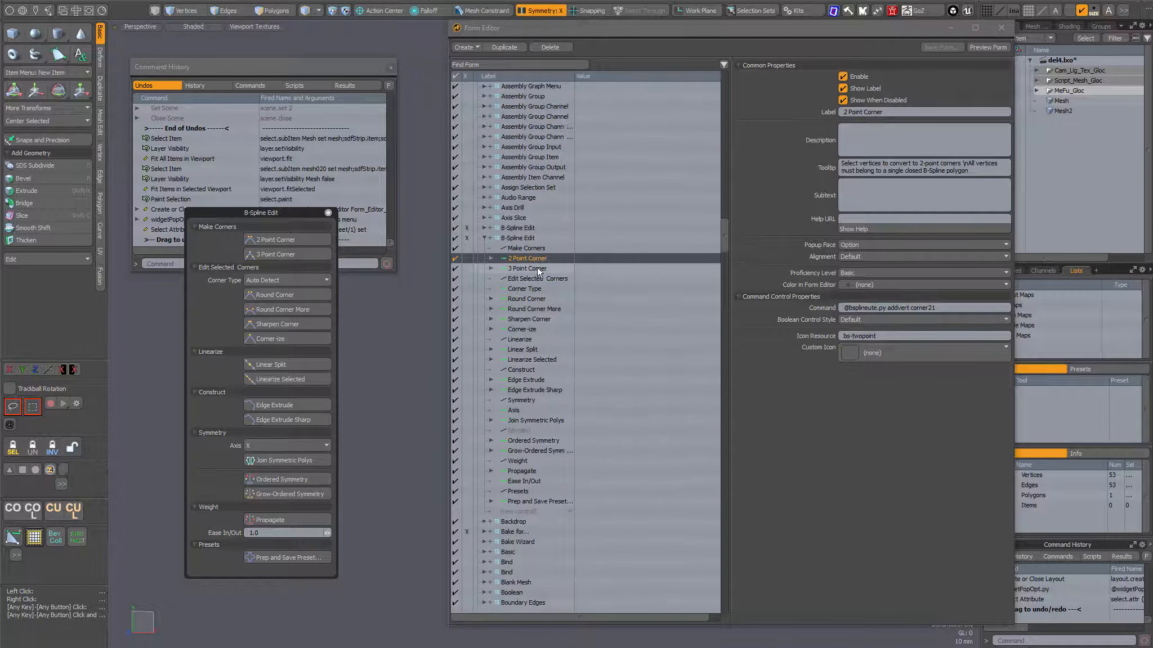
pyautogui.click(519, 208)
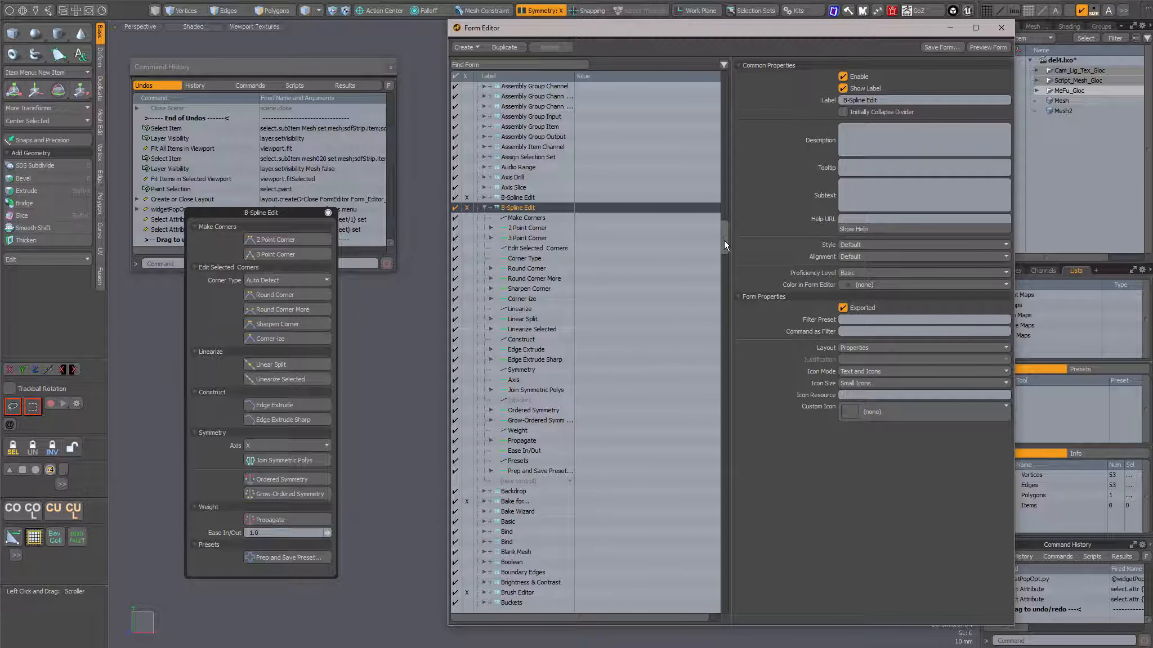
# Close the Form Editor and floating Command History, and open the B-Spline Edit form beside the outline through the custom pie menu
pyautogui.click(1001, 28)
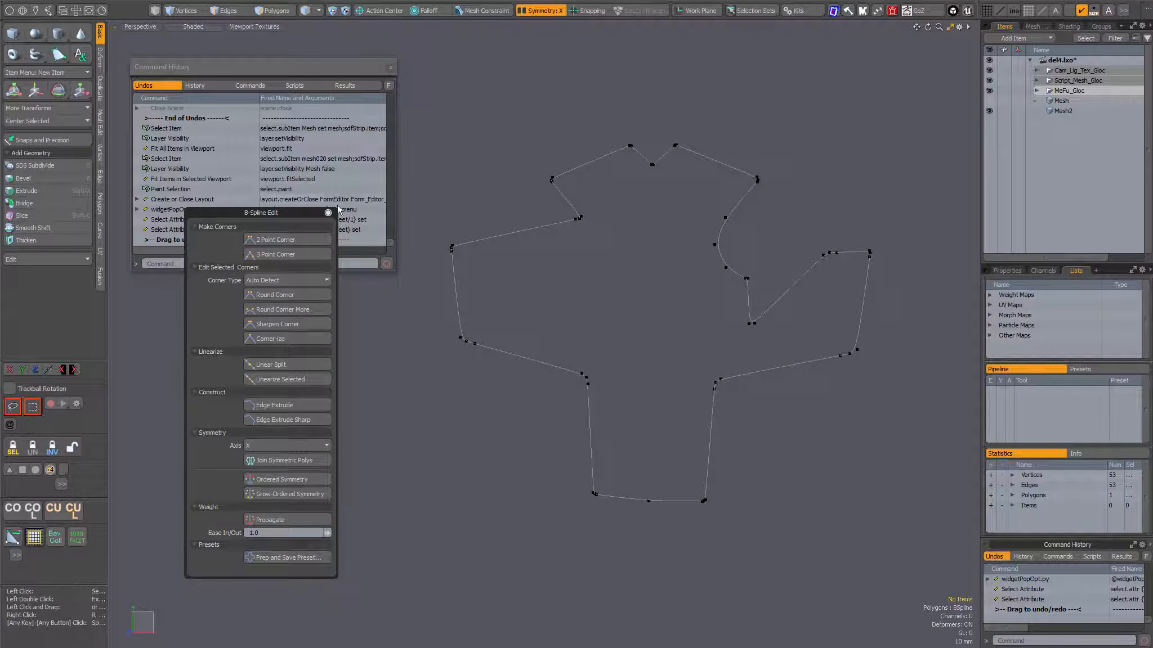
pyautogui.click(391, 67)
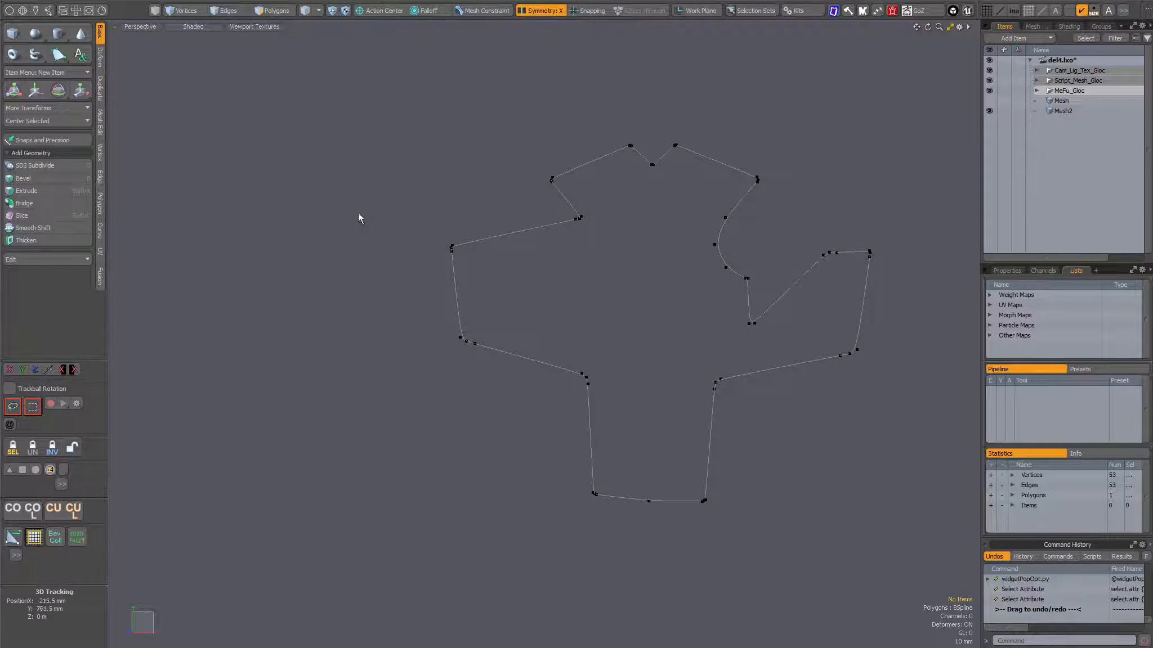
pyautogui.hotkey('ctrl', 'alt', 'space')
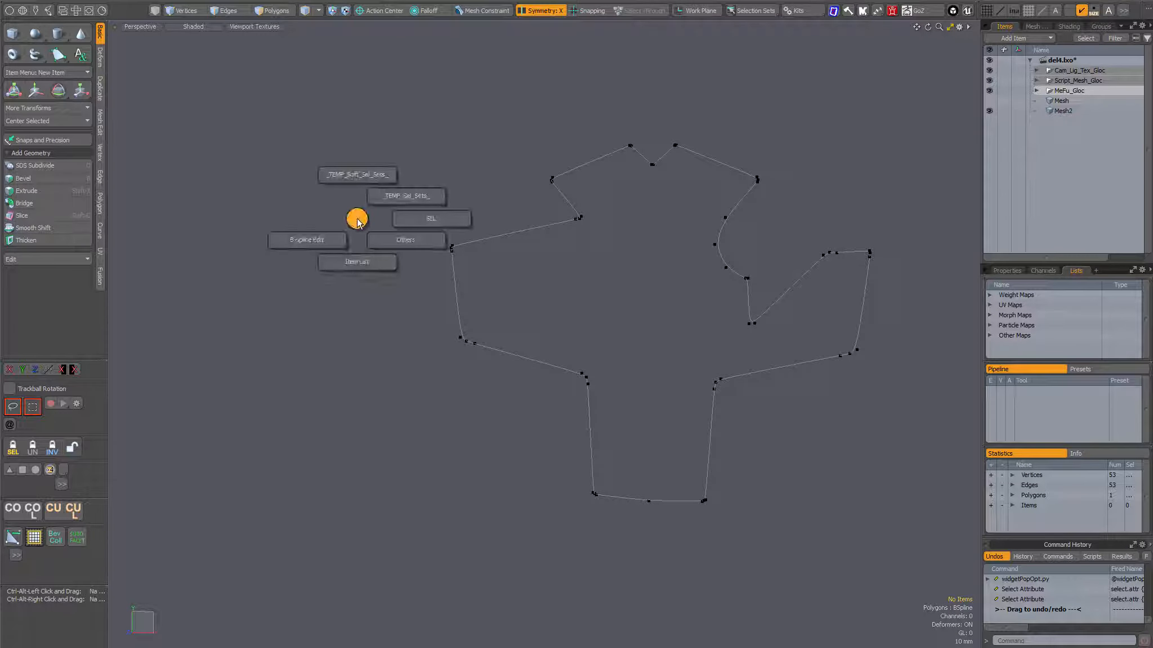
pyautogui.click(313, 239)
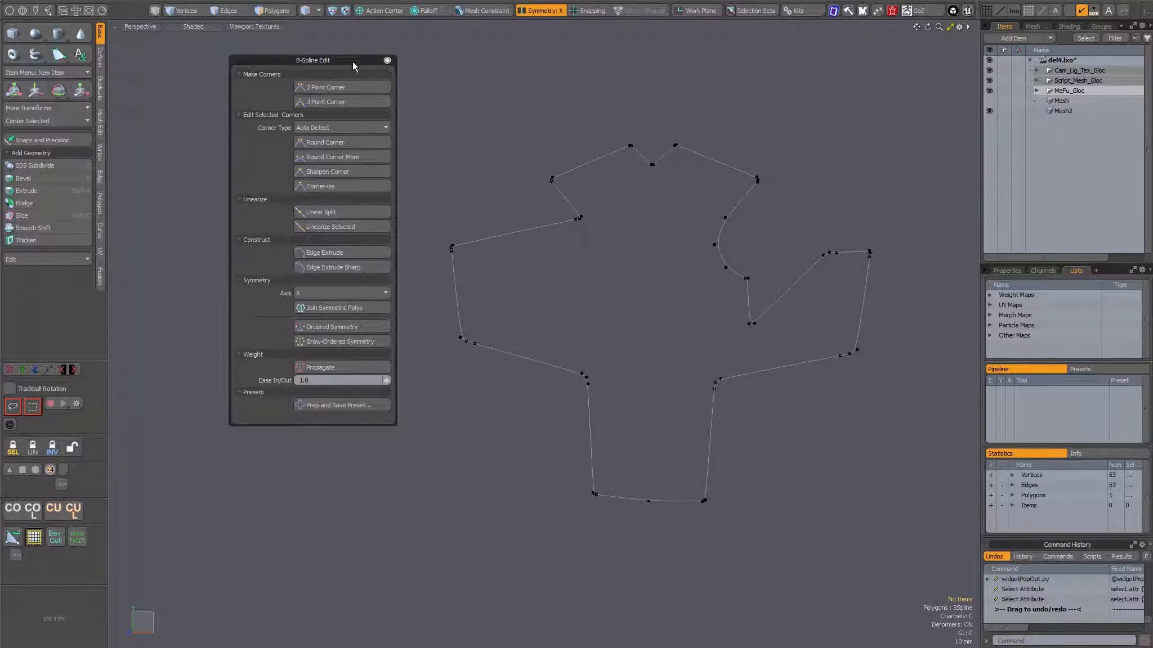
pyautogui.moveTo(362, 61); pyautogui.dragTo(252, 75)
# Switch the viewport to the Front view and select the B-spline outline mesh
pyautogui.keyDown('alt'); pyautogui.moveTo(564, 262); pyautogui.dragTo(590, 268); pyautogui.keyUp('alt')
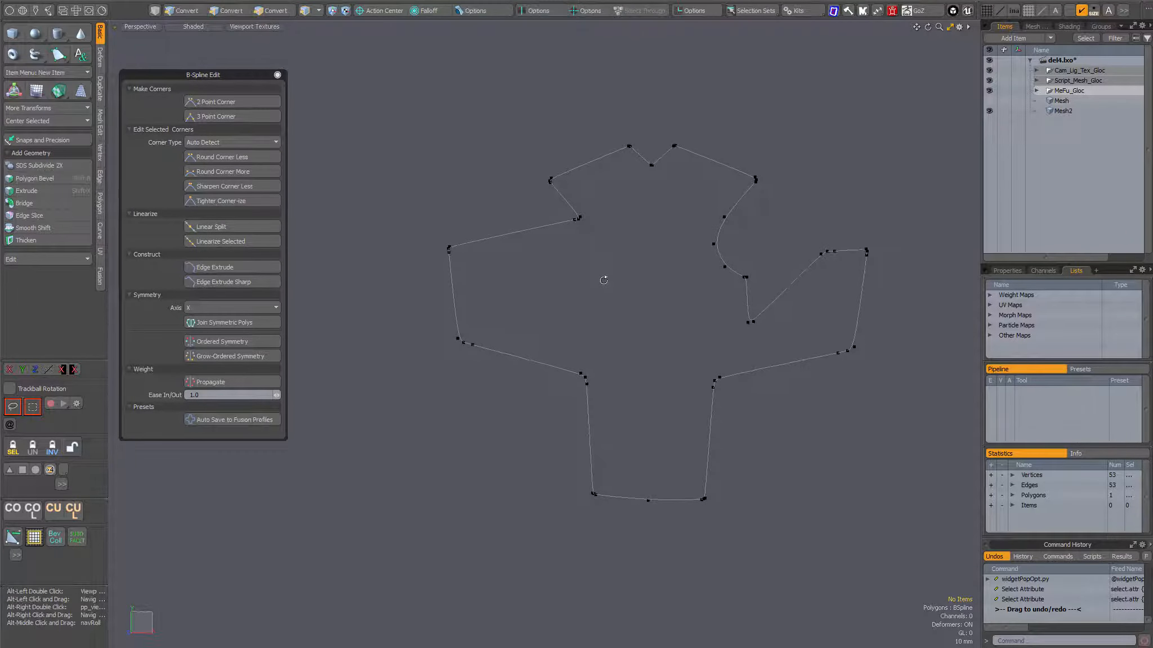
pyautogui.keyDown('alt'); pyautogui.doubleClick(606, 278); pyautogui.keyUp('alt')
pyautogui.click(638, 310)
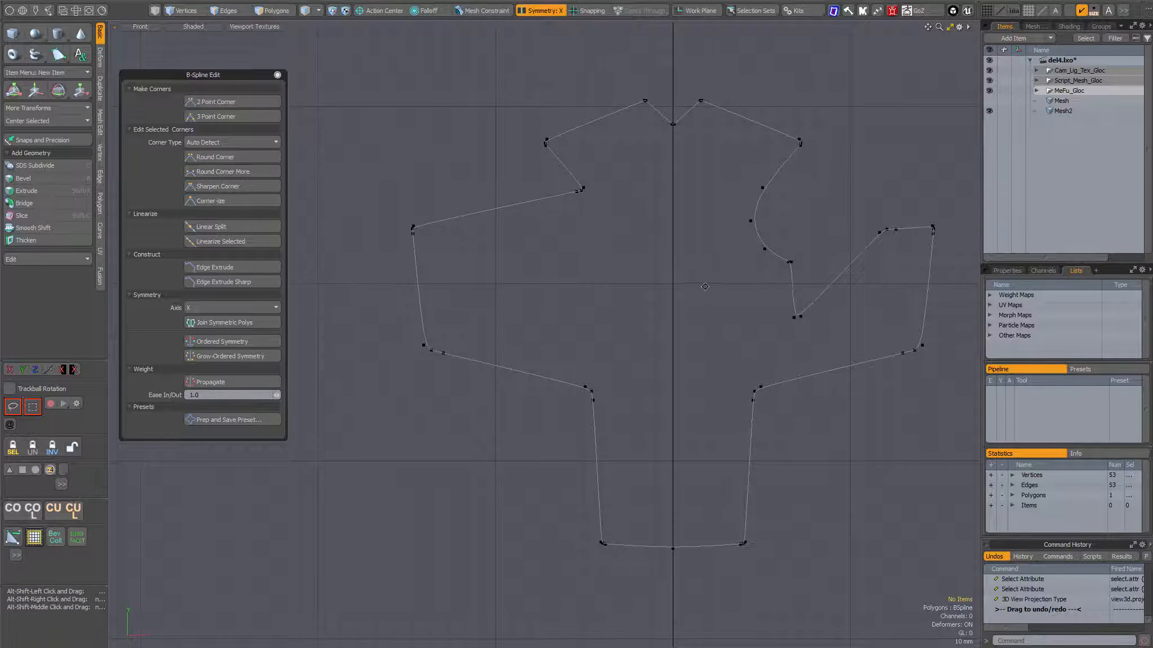
pyautogui.keyDown('alt'); pyautogui.keyDown('shift'); pyautogui.moveTo(618, 273); pyautogui.dragTo(608, 272); pyautogui.keyUp('shift'); pyautogui.keyUp('alt')
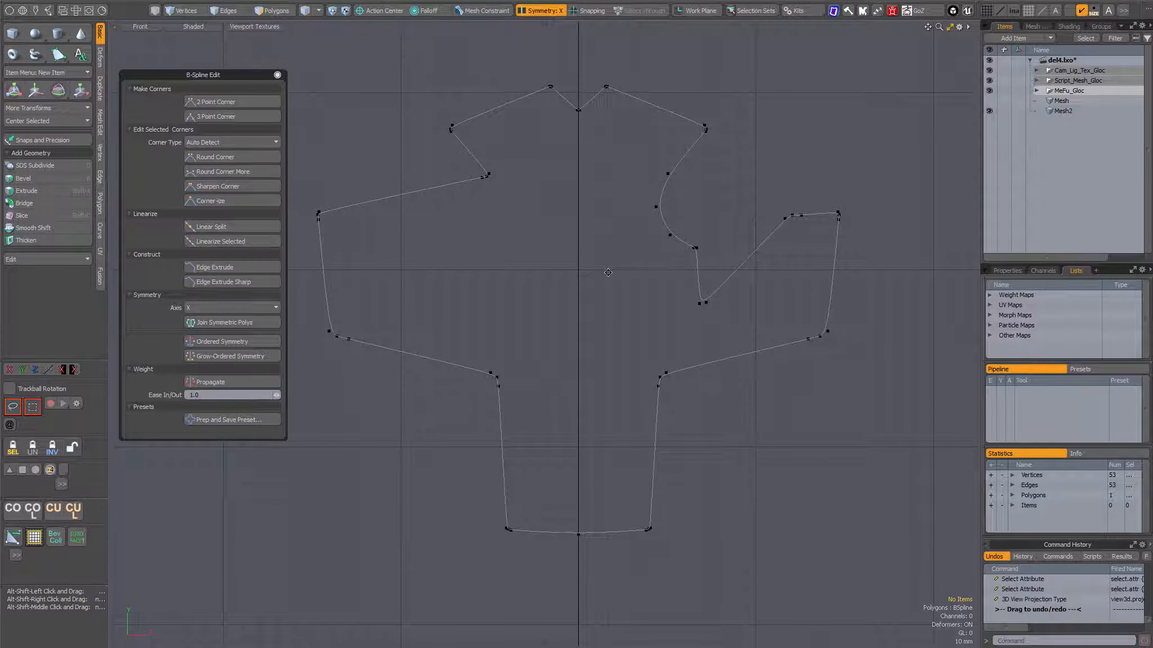
pyautogui.click(682, 247)
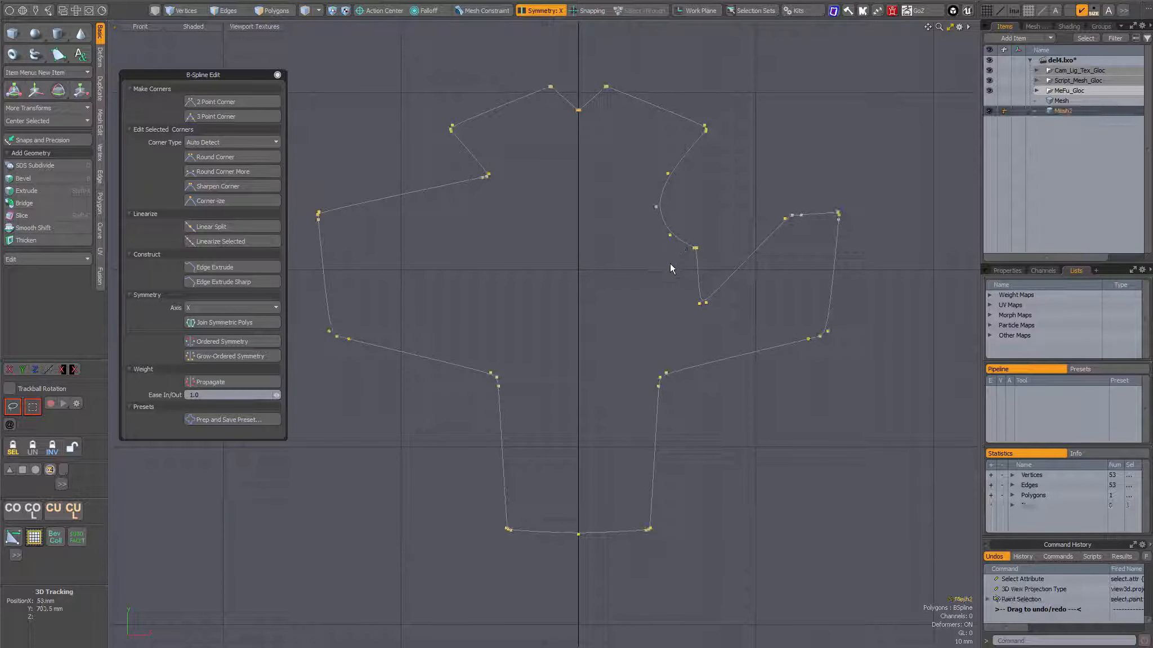
# Switch the outline to vertex selection mode with nothing selected and shift the B-Spline Edit form slightly lower
pyautogui.press('space')
pyautogui.press('space')
pyautogui.press('space')
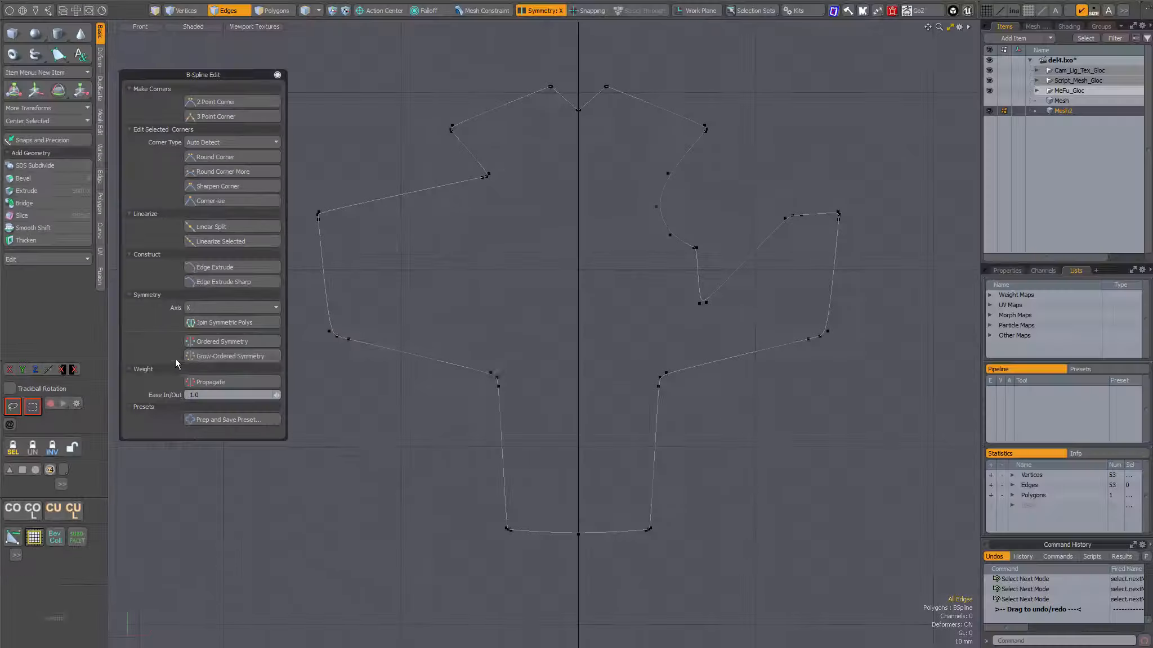
pyautogui.moveTo(213, 75); pyautogui.dragTo(206, 97)
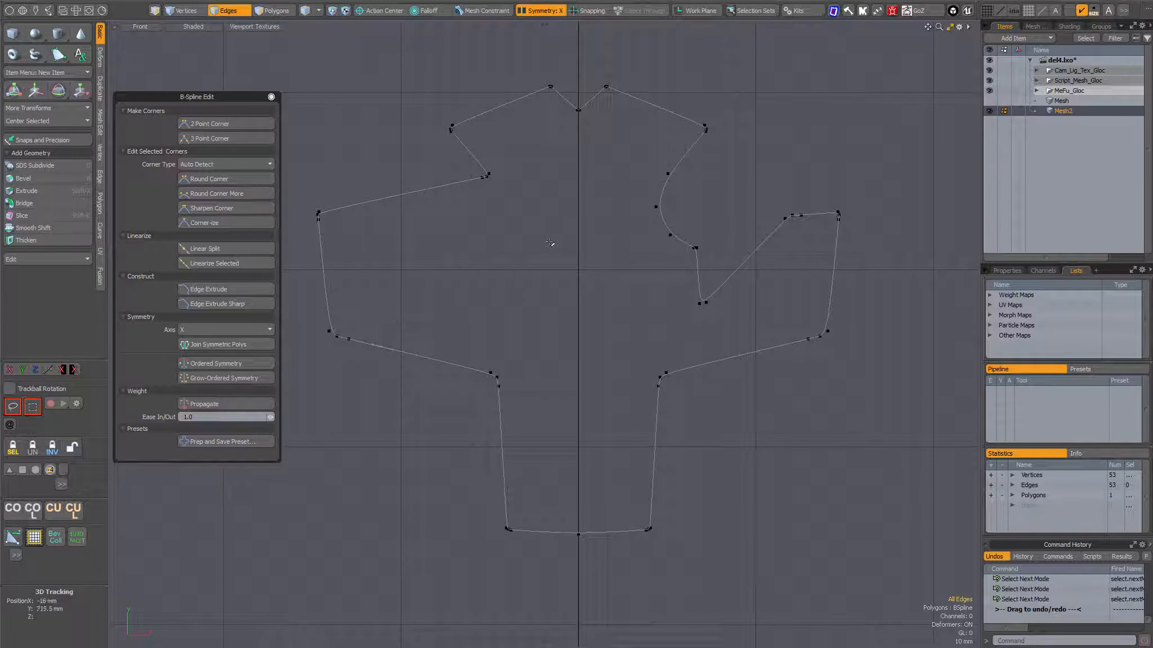
pyautogui.press('space')
pyautogui.press('space')
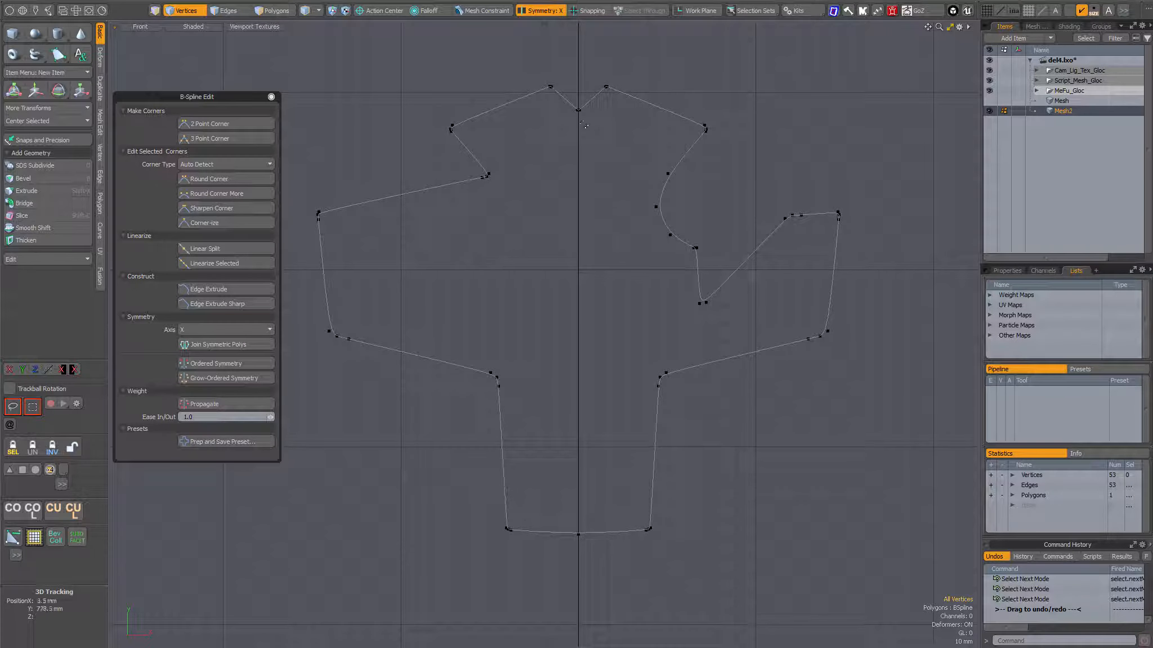
# Select the two vertices on either side of the centre line in the outline's top notch
pyautogui.keyDown('ctrl'); pyautogui.keyDown('alt'); pyautogui.moveTo(581, 109); pyautogui.dragTo(776, 174); pyautogui.keyUp('alt'); pyautogui.keyUp('ctrl')
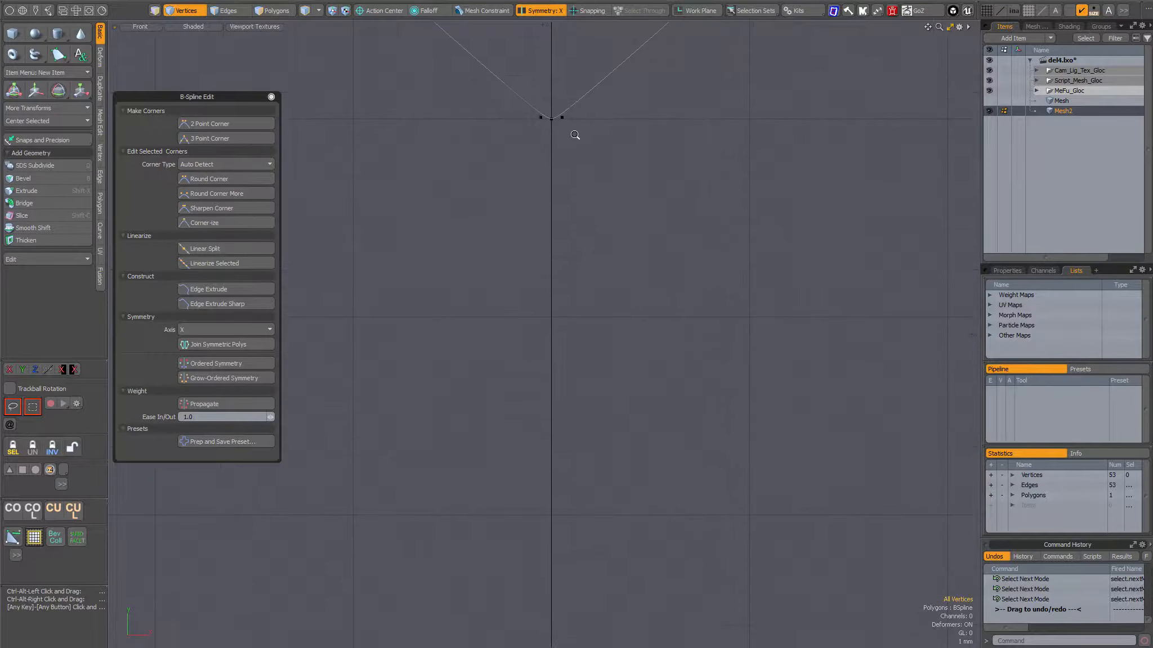
pyautogui.click(551, 119)
pyautogui.keyDown('ctrl'); pyautogui.keyDown('alt'); pyautogui.moveTo(573, 235); pyautogui.dragTo(435, 229); pyautogui.keyUp('alt'); pyautogui.keyUp('ctrl')
pyautogui.keyDown('ctrl'); pyautogui.keyDown('alt'); pyautogui.moveTo(652, 300); pyautogui.dragTo(606, 212); pyautogui.keyUp('alt'); pyautogui.keyUp('ctrl')
pyautogui.click(606, 213)
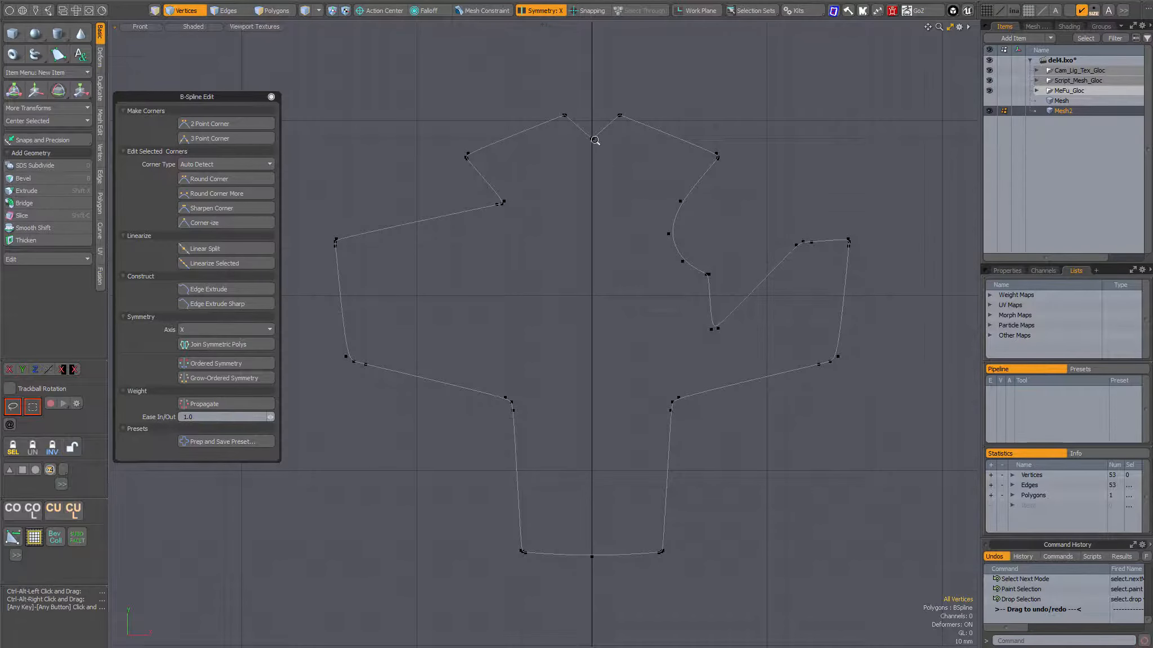
pyautogui.scroll(5, 591, 135)
pyautogui.click(578, 120)
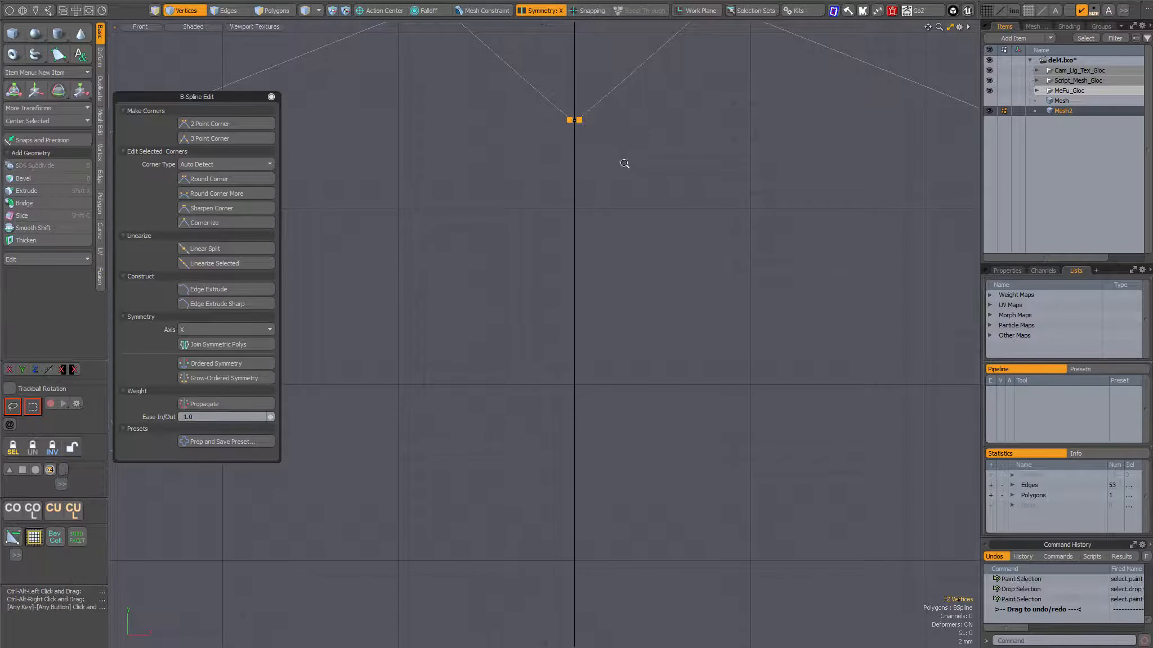
pyautogui.scroll(-5, 626, 167)
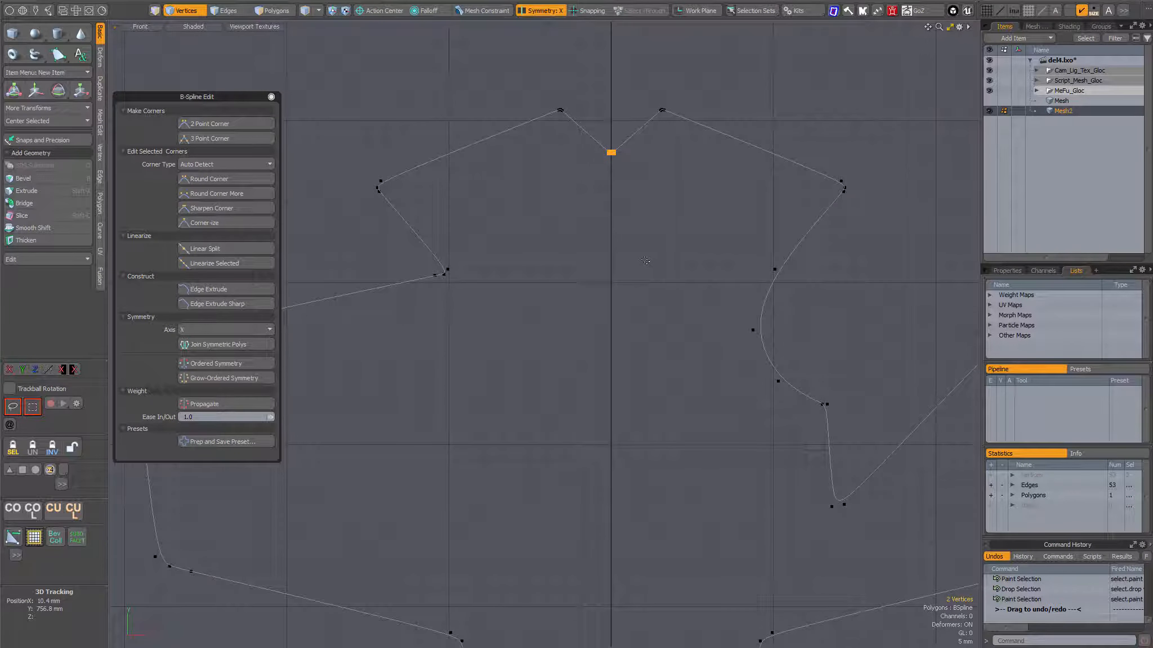
# Turn off X symmetry for the vertex selection
pyautogui.hotkey('ctrl', 'space')
pyautogui.hotkey('ctrl', 'shift', 'space')
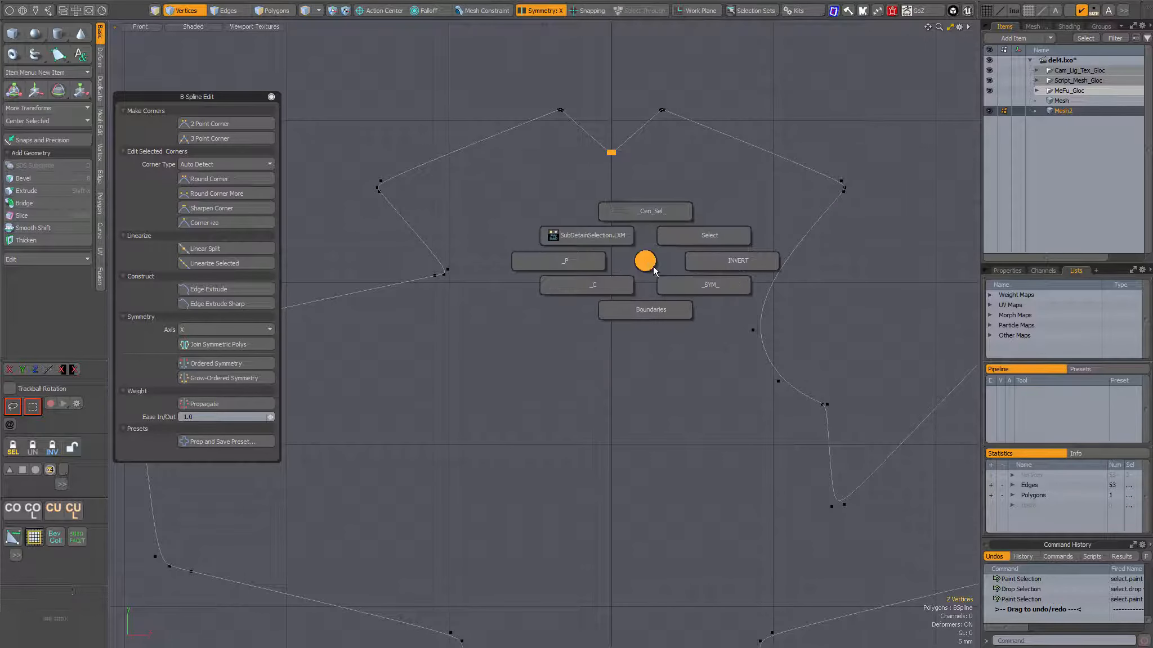
pyautogui.click(688, 282)
pyautogui.click(715, 307)
# Select the notch vertex just right of centre and the adjacent vertex at the right peak as the starting pair
pyautogui.keyDown('ctrl'); pyautogui.keyDown('alt'); pyautogui.moveTo(624, 146); pyautogui.dragTo(755, 196); pyautogui.keyUp('alt'); pyautogui.keyUp('ctrl')
pyautogui.click(568, 183)
pyautogui.scroll(-3, 640, 202)
pyautogui.keyDown('shift'); pyautogui.click(751, 65); pyautogui.keyUp('shift')
pyautogui.scroll(-5, 746, 175)
pyautogui.keyDown('alt'); pyautogui.keyDown('shift'); pyautogui.moveTo(582, 177); pyautogui.dragTo(590, 186); pyautogui.keyUp('shift'); pyautogui.keyUp('alt')
pyautogui.keyDown('ctrl'); pyautogui.keyDown('alt'); pyautogui.moveTo(590, 185); pyautogui.dragTo(573, 186); pyautogui.keyUp('alt'); pyautogui.keyUp('ctrl')
# Grow the ordered vertex selection along the outline's right half to the lower corner of the right arm
pyautogui.press('Up')
pyautogui.press('Up')
pyautogui.press('Up')
pyautogui.press('Up')
pyautogui.press('Up')
pyautogui.press('Up')
pyautogui.press('Up')
pyautogui.press('Up')
pyautogui.press('Up')
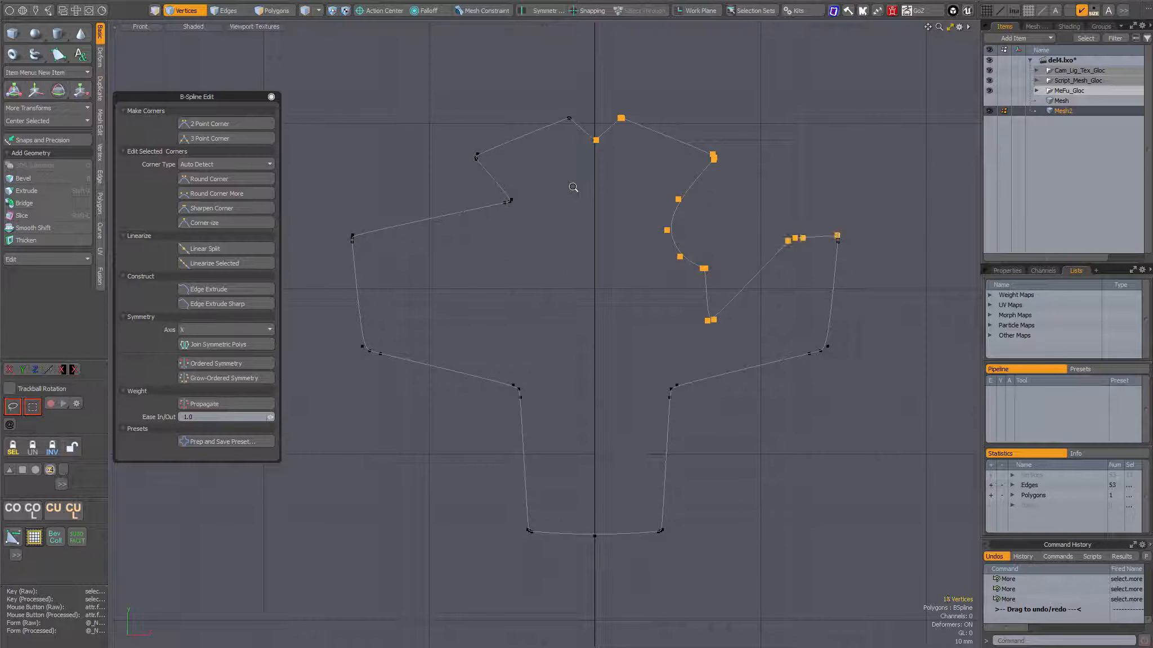
pyautogui.press('Up')
pyautogui.press('Up')
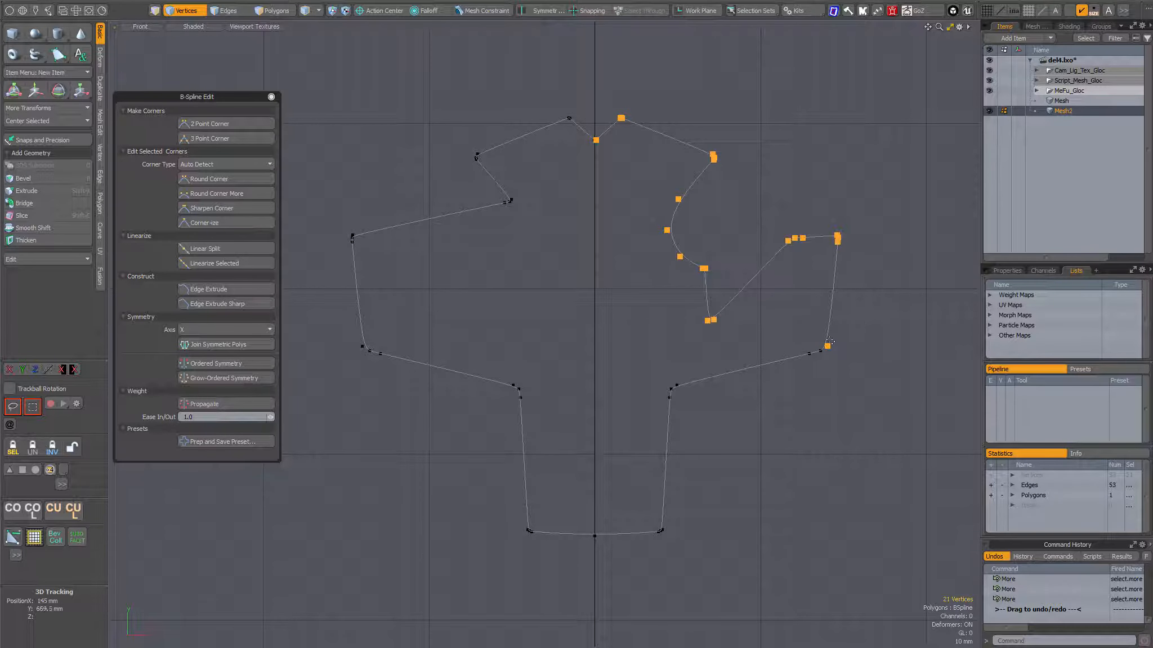
# Select the notch vertex just left of centre and the adjacent vertex at the left peak as the starting pair
pyautogui.keyDown('ctrl'); pyautogui.keyDown('alt'); pyautogui.moveTo(500, 142); pyautogui.dragTo(687, 119); pyautogui.keyUp('alt'); pyautogui.keyUp('ctrl')
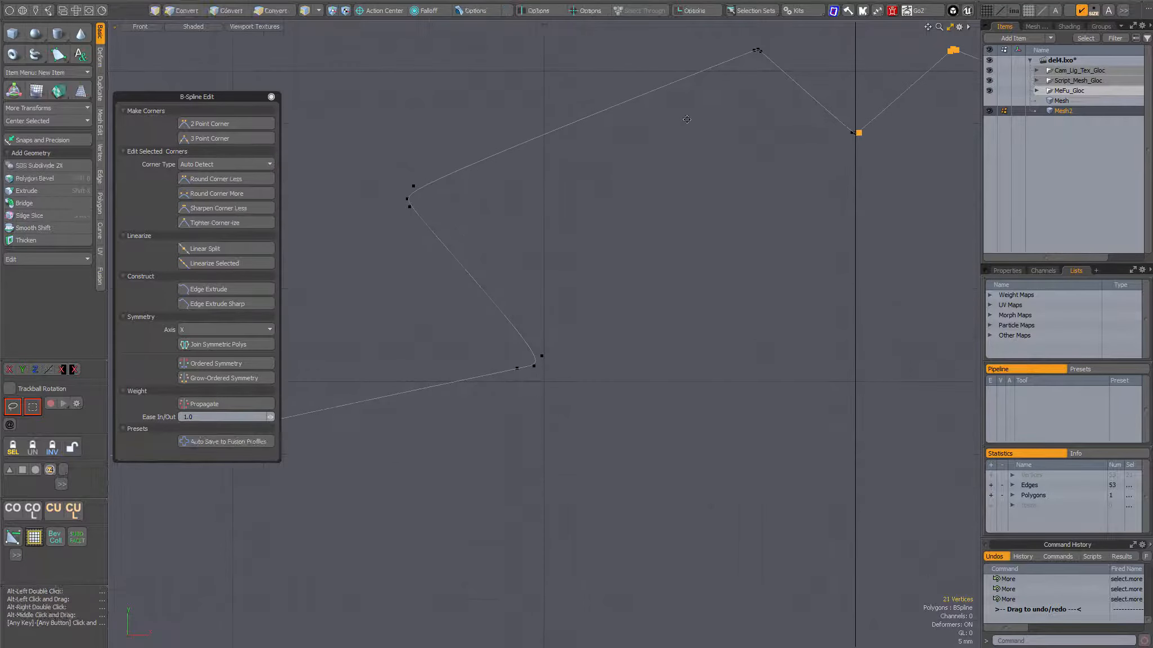
pyautogui.keyDown('alt'); pyautogui.keyDown('shift'); pyautogui.moveTo(757, 51); pyautogui.dragTo(721, 135); pyautogui.keyUp('shift'); pyautogui.keyUp('alt')
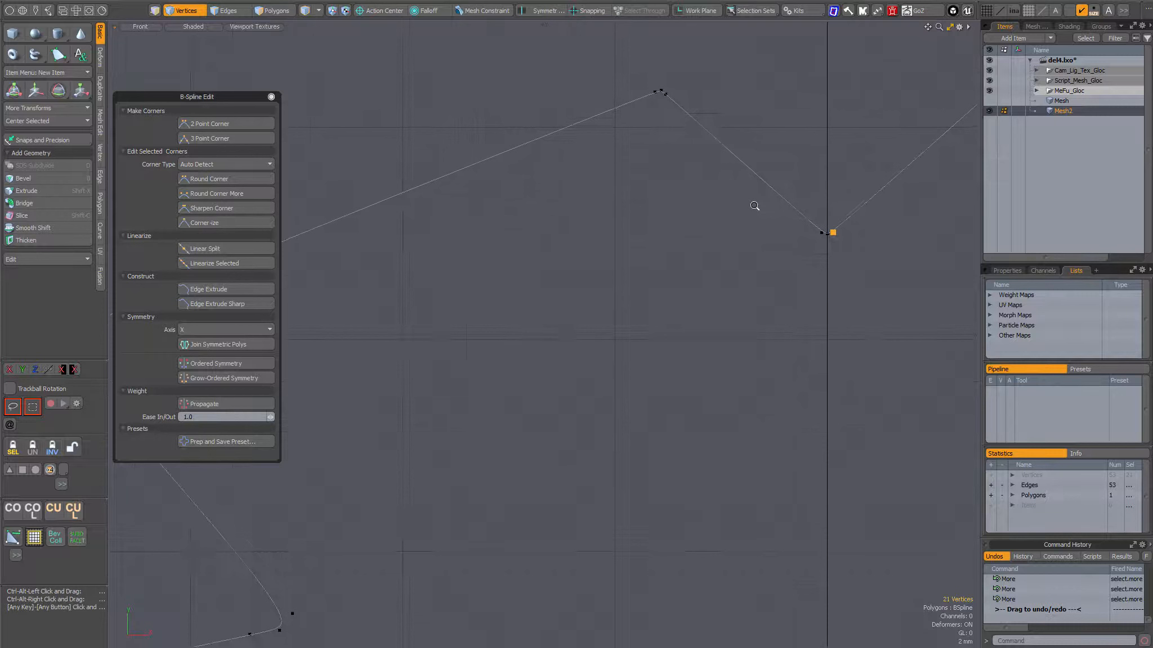
pyautogui.click(822, 232)
pyautogui.keyDown('shift'); pyautogui.click(666, 93); pyautogui.keyUp('shift')
pyautogui.keyDown('ctrl'); pyautogui.keyDown('alt'); pyautogui.moveTo(691, 206); pyautogui.dragTo(497, 182); pyautogui.keyUp('alt'); pyautogui.keyUp('ctrl')
pyautogui.keyDown('alt'); pyautogui.keyDown('shift'); pyautogui.moveTo(719, 313); pyautogui.dragTo(620, 269); pyautogui.keyUp('shift'); pyautogui.keyUp('alt')
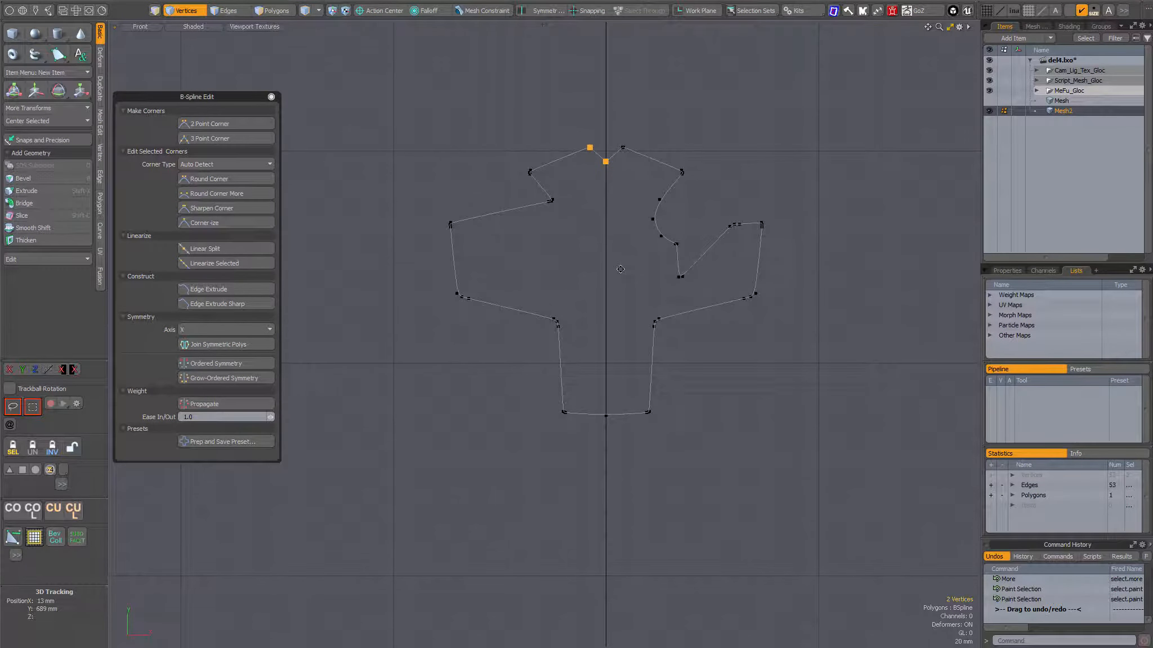
# Grow the ordered vertex selection along the outline's left half to the lower corner of the left arm
pyautogui.press('Up')
pyautogui.press('Up')
pyautogui.press('Up')
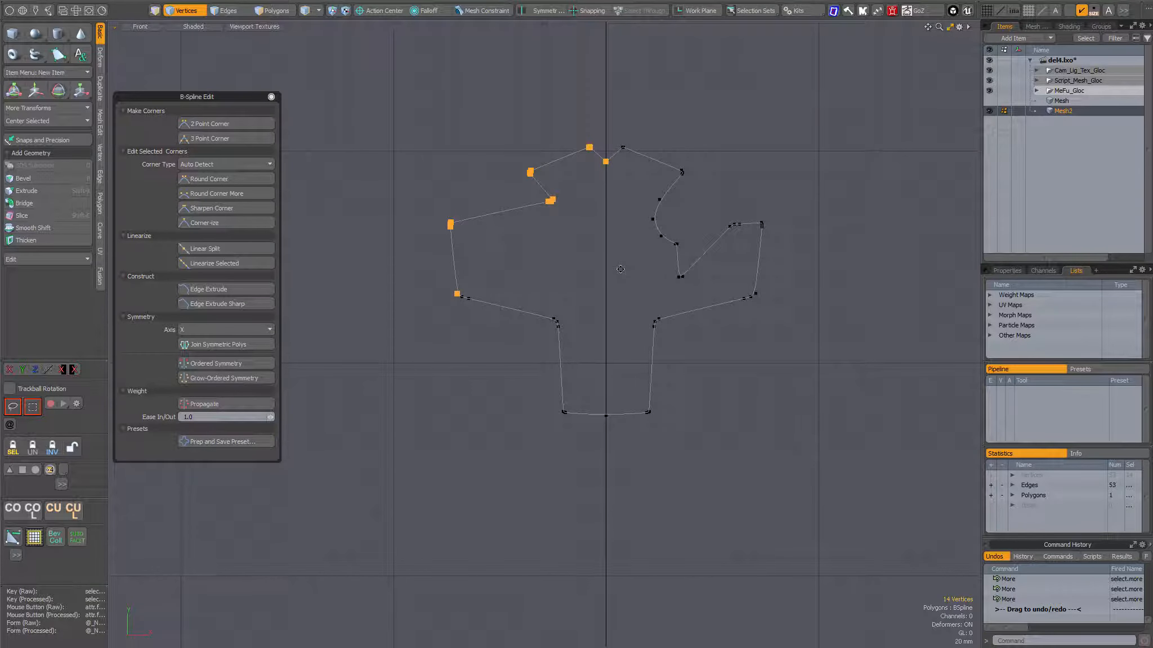
# Select the outline as a polygon instead of its vertices and start the B-Spline tool on it in Add mode
pyautogui.click(510, 219)
pyautogui.press('space')
pyautogui.press('space')
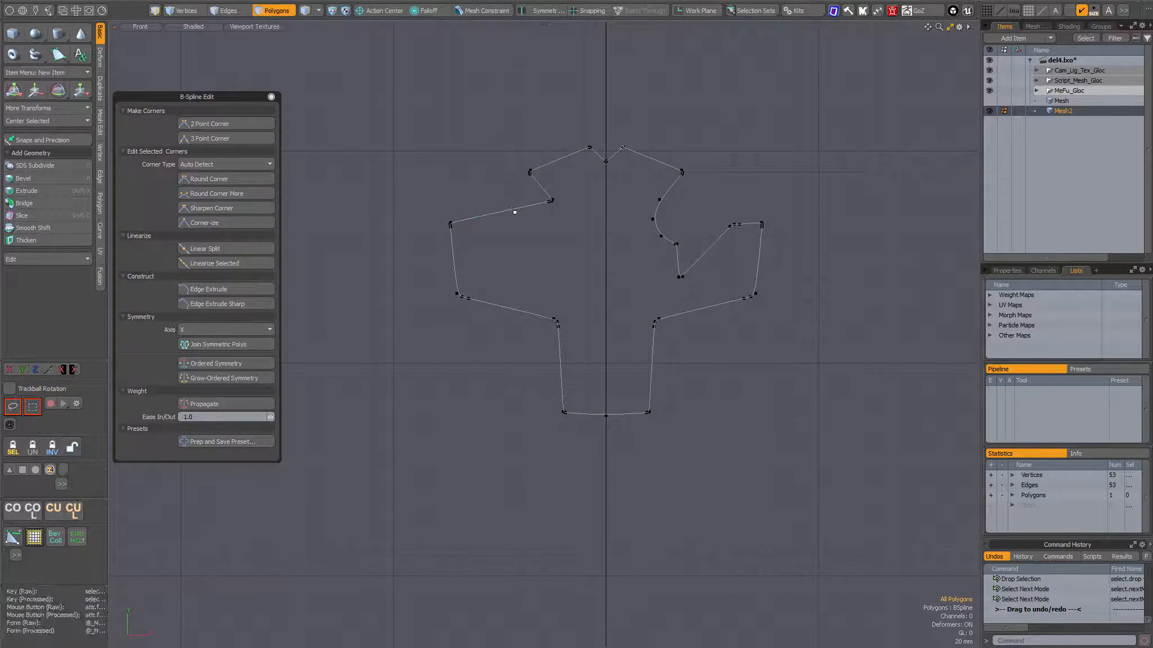
pyautogui.click(514, 212)
pyautogui.hotkey('ctrl', 'b')
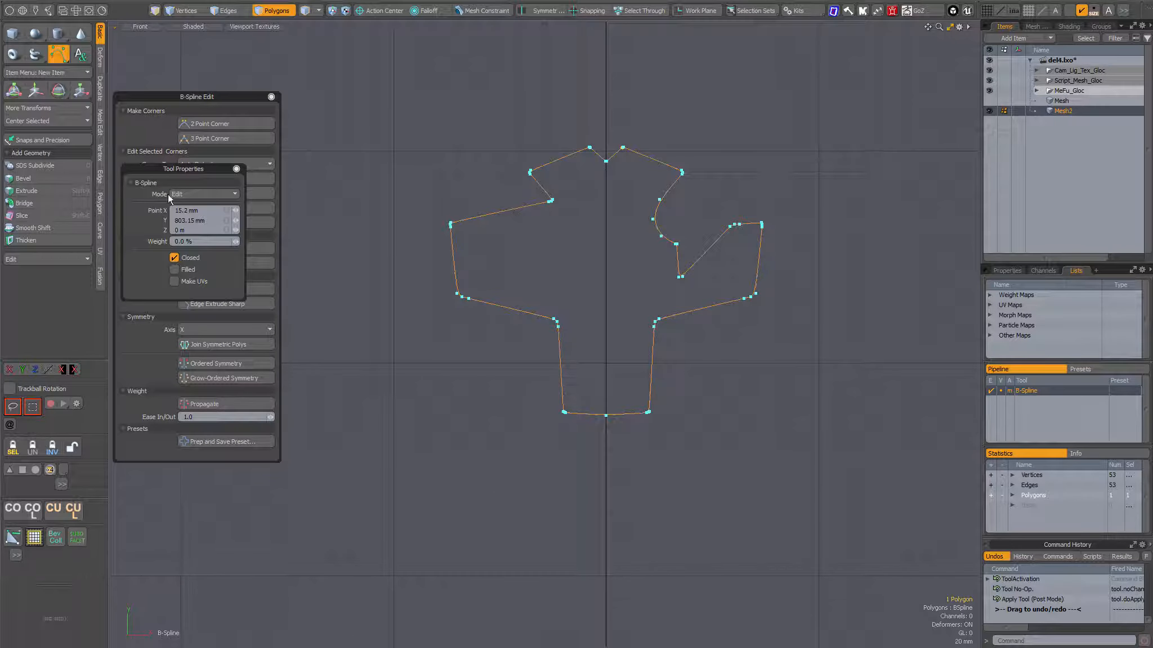
pyautogui.moveTo(178, 169); pyautogui.dragTo(305, 191)
pyautogui.click(344, 229)
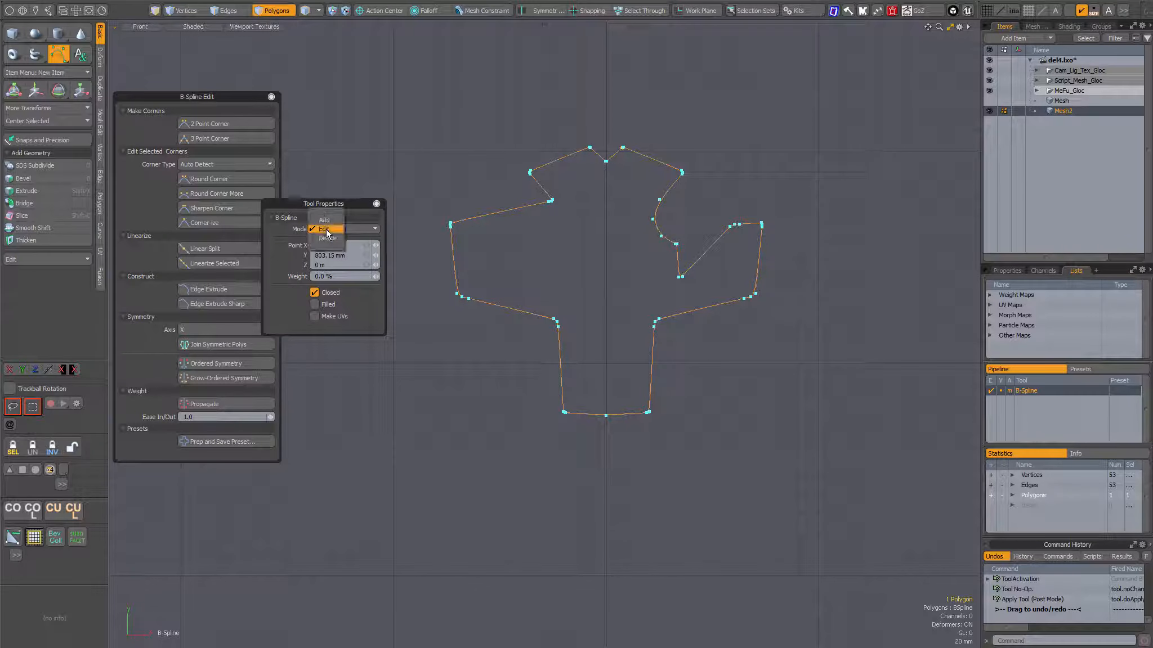
pyautogui.click(326, 239)
# Add seven wavy points to the outline along the left arm's upper edge, starting from its outer corner, and leave the B-Spline tool
pyautogui.scroll(2, 564, 244)
pyautogui.scroll(3, 563, 244)
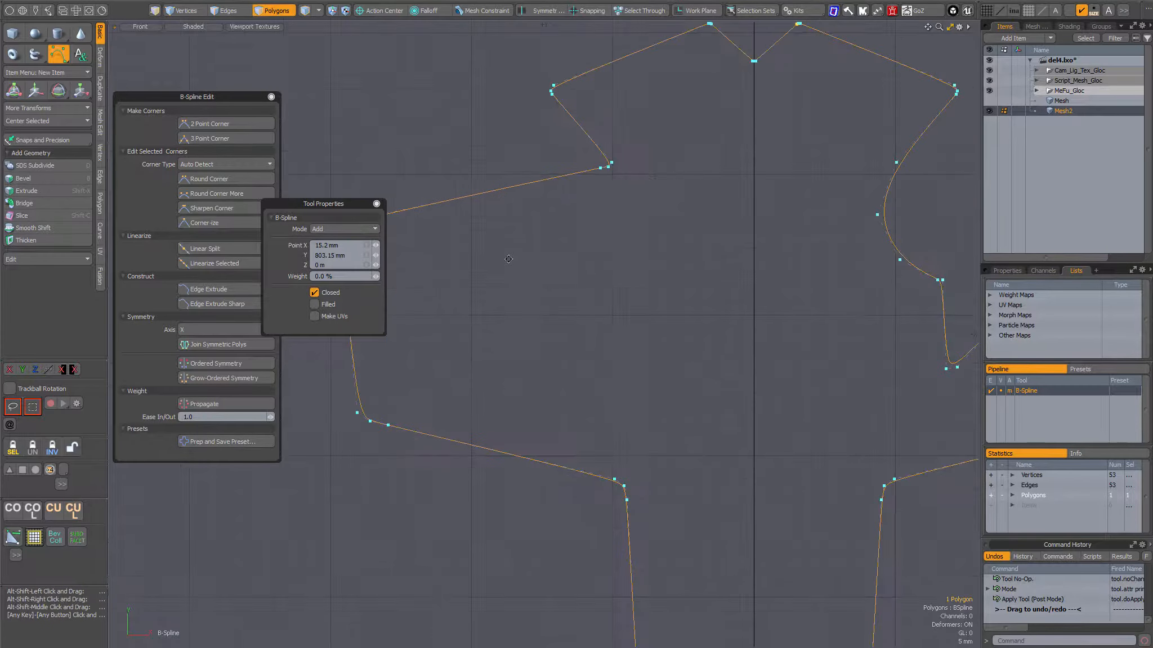
pyautogui.click(502, 248)
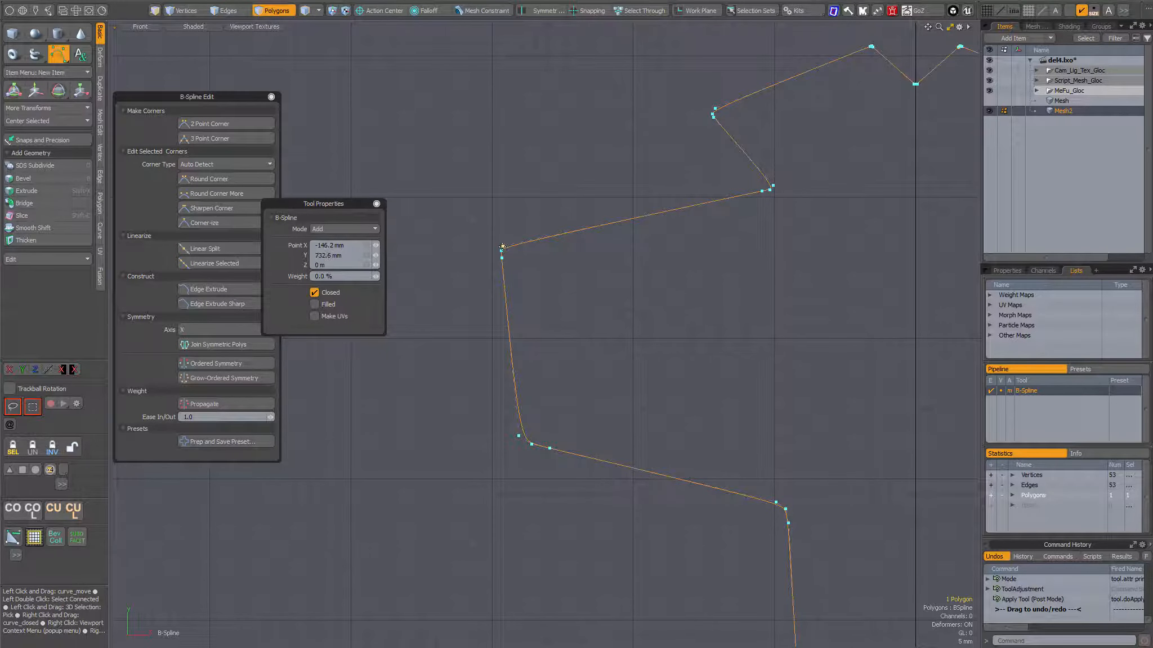
pyautogui.click(524, 258)
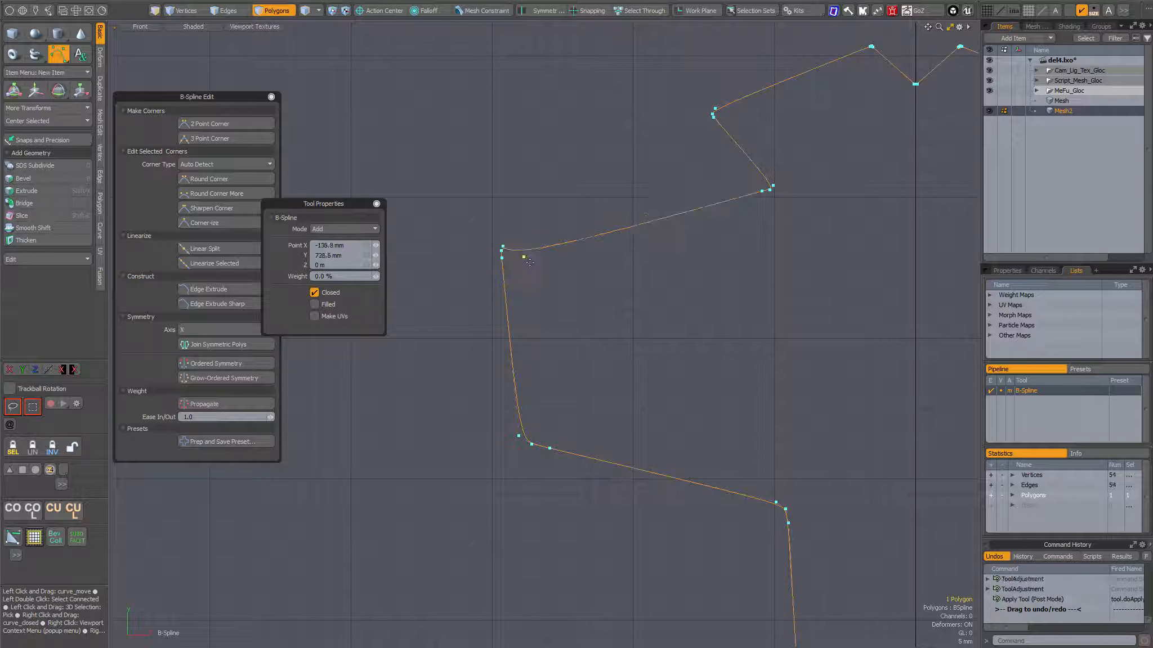
pyautogui.click(546, 274)
pyautogui.click(598, 288)
pyautogui.click(595, 254)
pyautogui.click(589, 217)
pyautogui.click(660, 237)
pyautogui.click(683, 269)
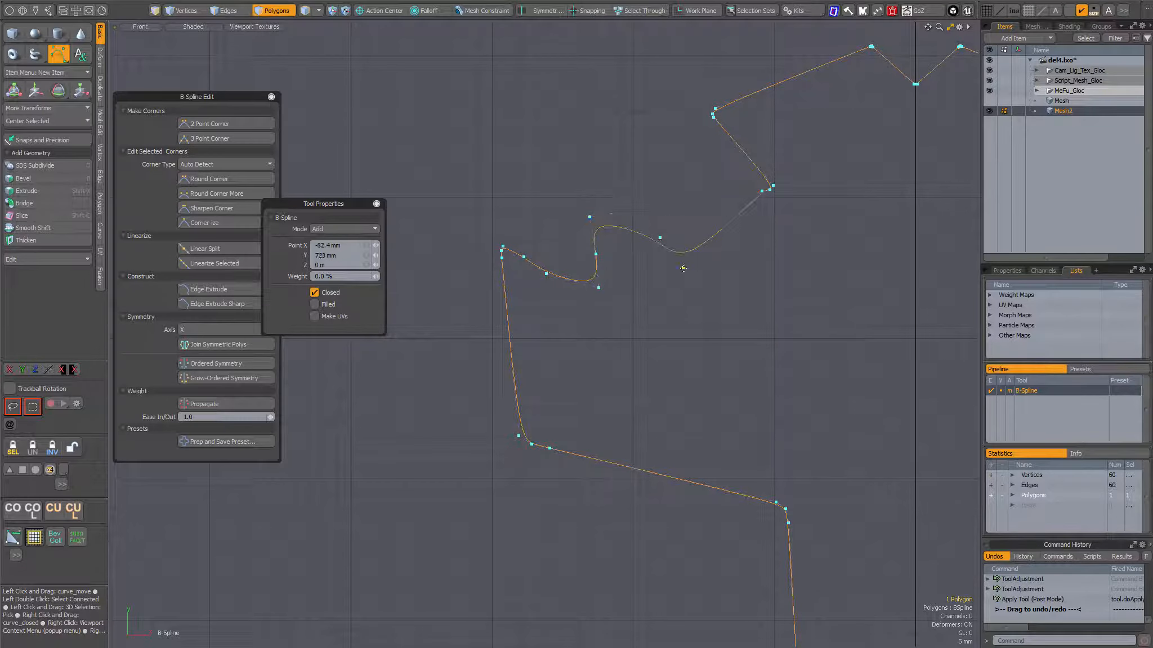
pyautogui.press('space')
# Select only the outline's middle vertex at the bottom of the upper notch, on the centre axis
pyautogui.scroll(-4, 683, 269)
pyautogui.keyDown('alt'); pyautogui.keyDown('shift'); pyautogui.moveTo(666, 272); pyautogui.dragTo(589, 269); pyautogui.keyUp('shift'); pyautogui.keyUp('alt')
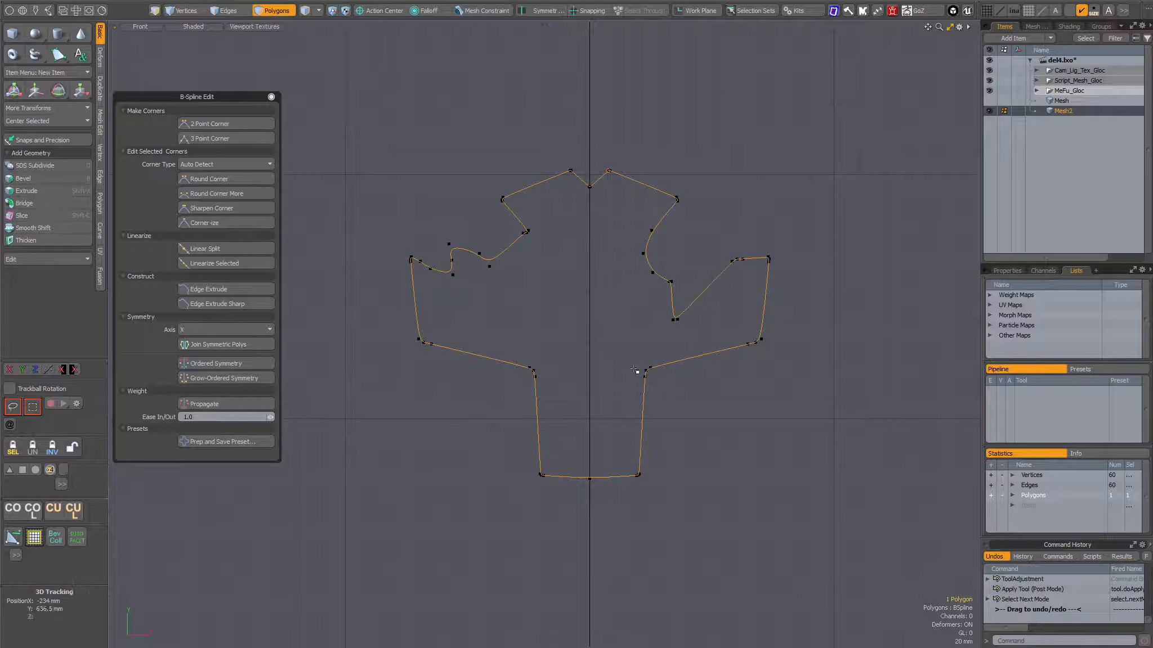
pyautogui.keyDown('ctrl'); pyautogui.keyDown('alt'); pyautogui.moveTo(565, 176); pyautogui.dragTo(738, 270); pyautogui.keyUp('alt'); pyautogui.keyUp('ctrl')
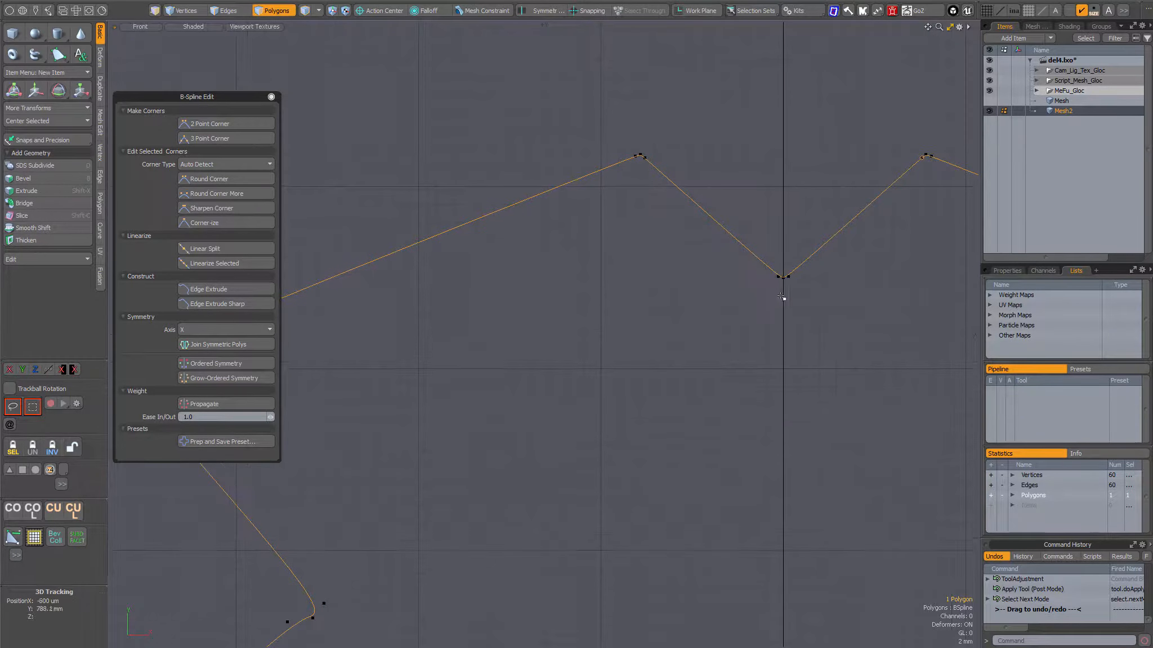
pyautogui.press('1')
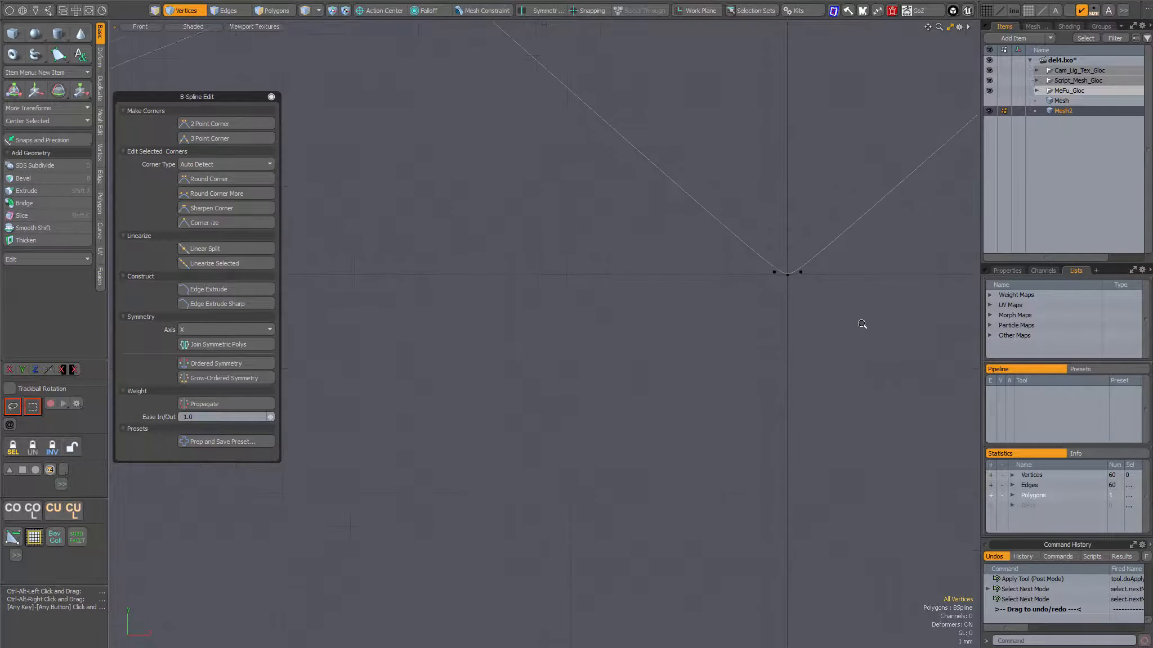
pyautogui.click(781, 277)
pyautogui.keyDown('ctrl'); pyautogui.keyDown('alt'); pyautogui.moveTo(783, 276); pyautogui.dragTo(572, 242); pyautogui.keyUp('alt'); pyautogui.keyUp('ctrl')
pyautogui.press('a')
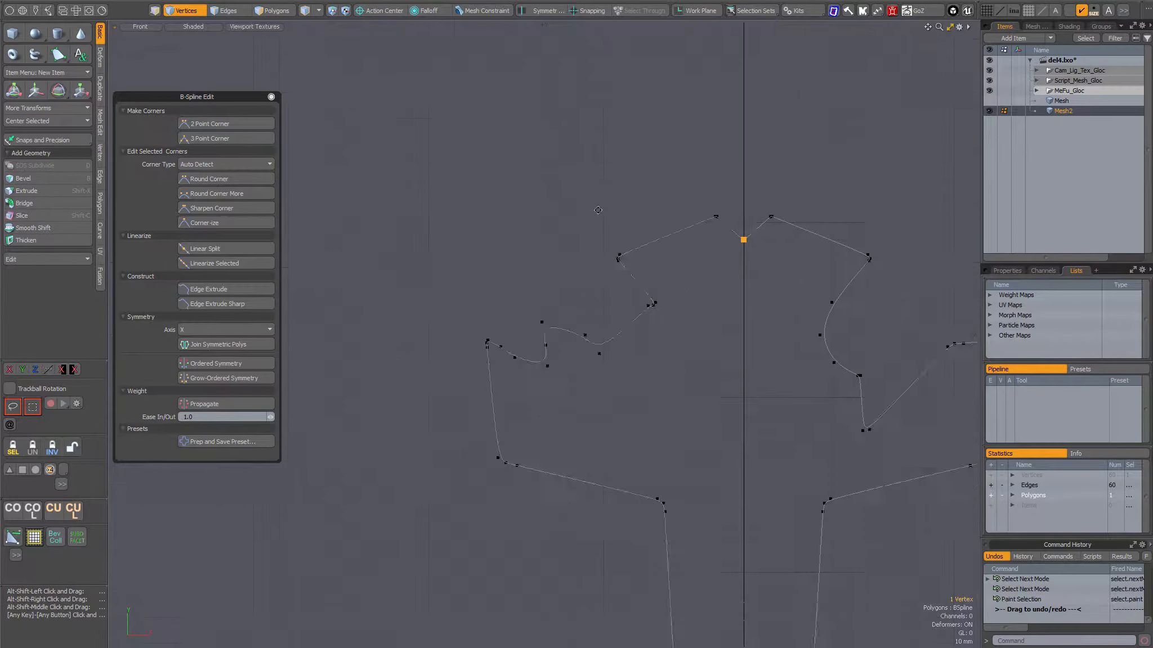
# Expand the vertex selection from the central notch along both halves until it reaches the lower outer corners of both arms
pyautogui.hotkey('shift', 'Up')
pyautogui.hotkey('shift', 'Up')
pyautogui.hotkey('shift', 'Up')
pyautogui.hotkey('shift', 'Up')
pyautogui.hotkey('shift', 'Up')
pyautogui.hotkey('shift', 'Up')
pyautogui.hotkey('shift', 'Up')
pyautogui.hotkey('shift', 'Up')
pyautogui.hotkey('shift', 'Up')
pyautogui.hotkey('shift', 'Up')
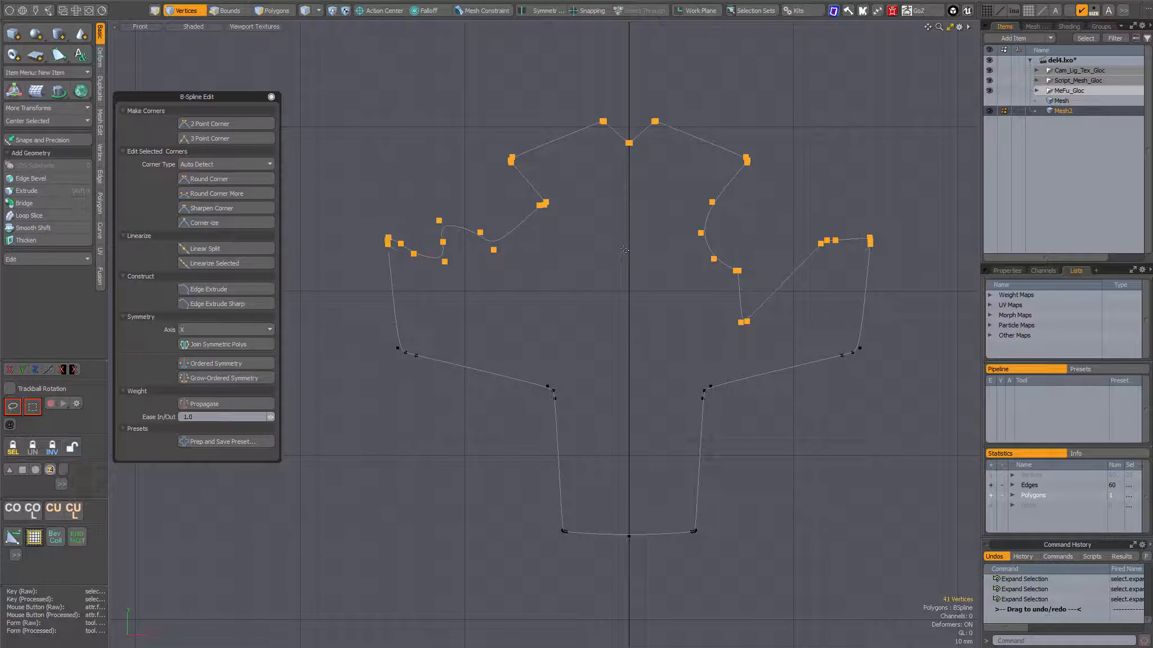
pyautogui.hotkey('shift', 'Up')
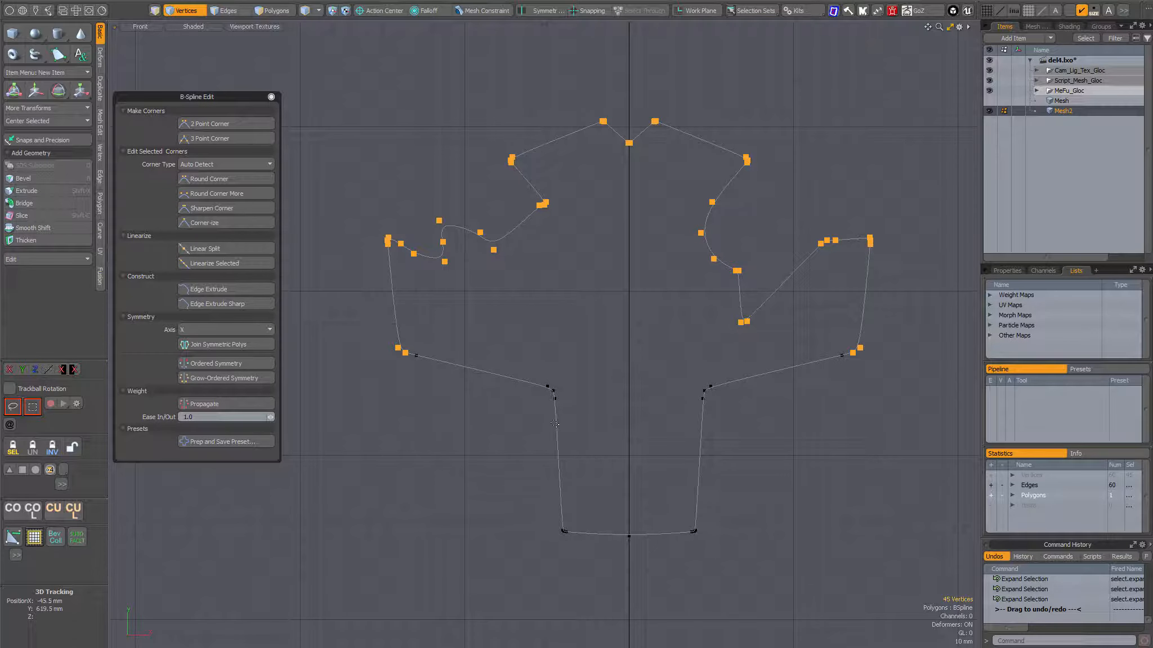
# Mirror the right half's shape onto the left half across X with Grow-Ordered Symmetry and clear the selection
pyautogui.click(246, 379)
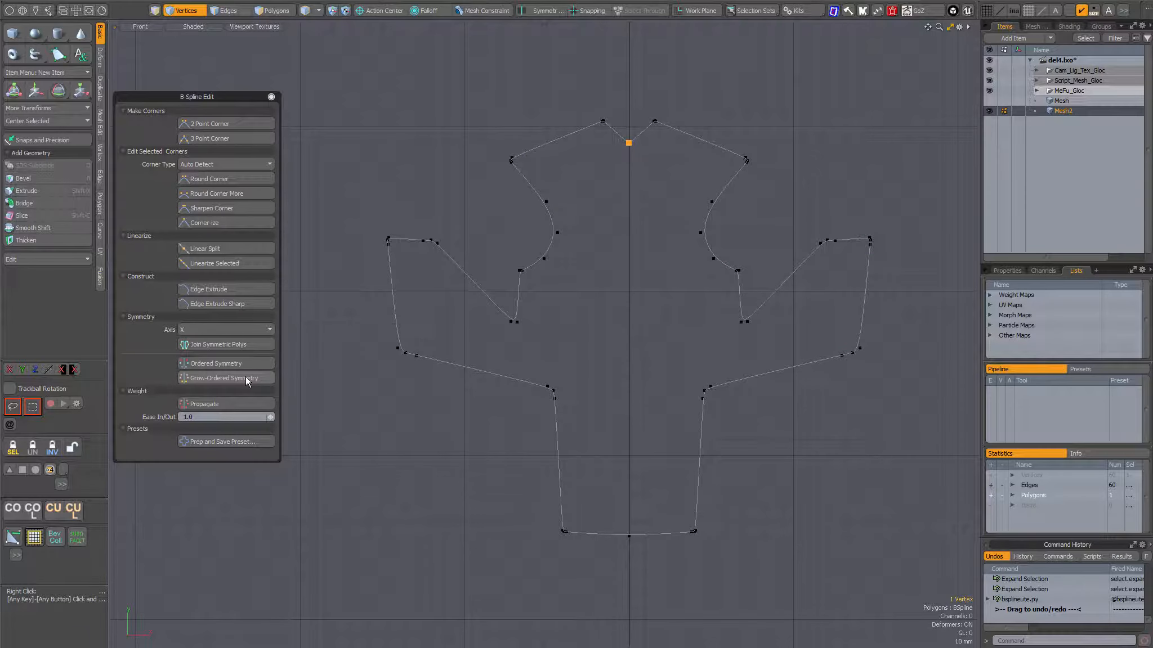
pyautogui.click(604, 275)
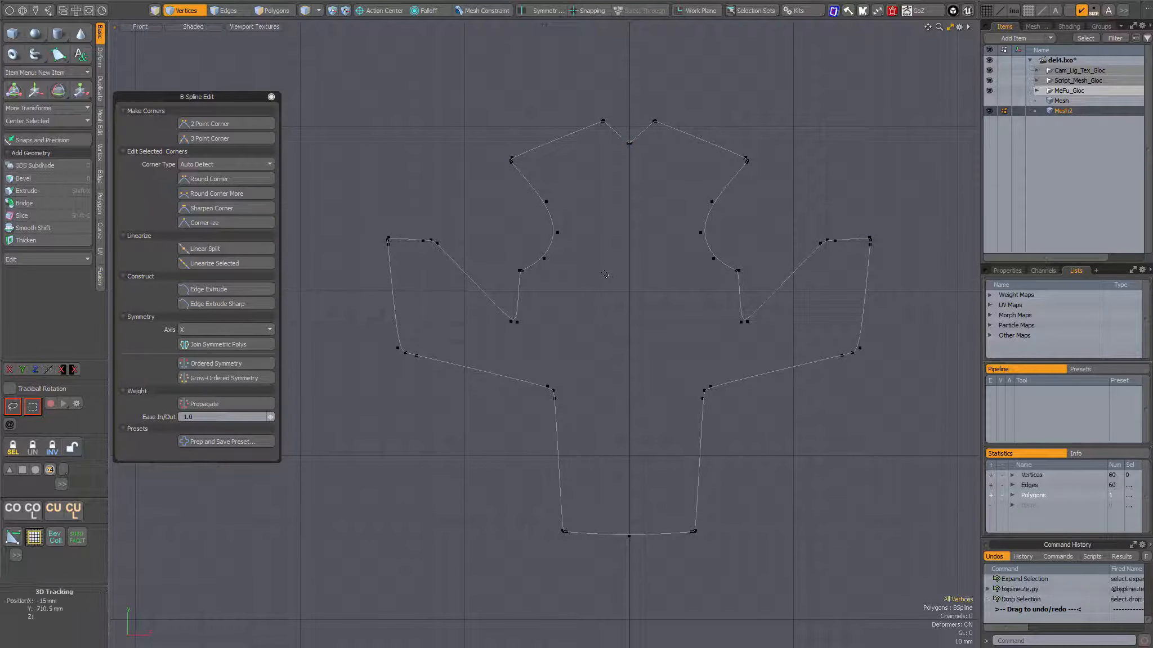
pyautogui.keyDown('alt'); pyautogui.keyDown('shift'); pyautogui.moveTo(640, 288); pyautogui.dragTo(588, 272); pyautogui.keyUp('shift'); pyautogui.keyUp('alt')
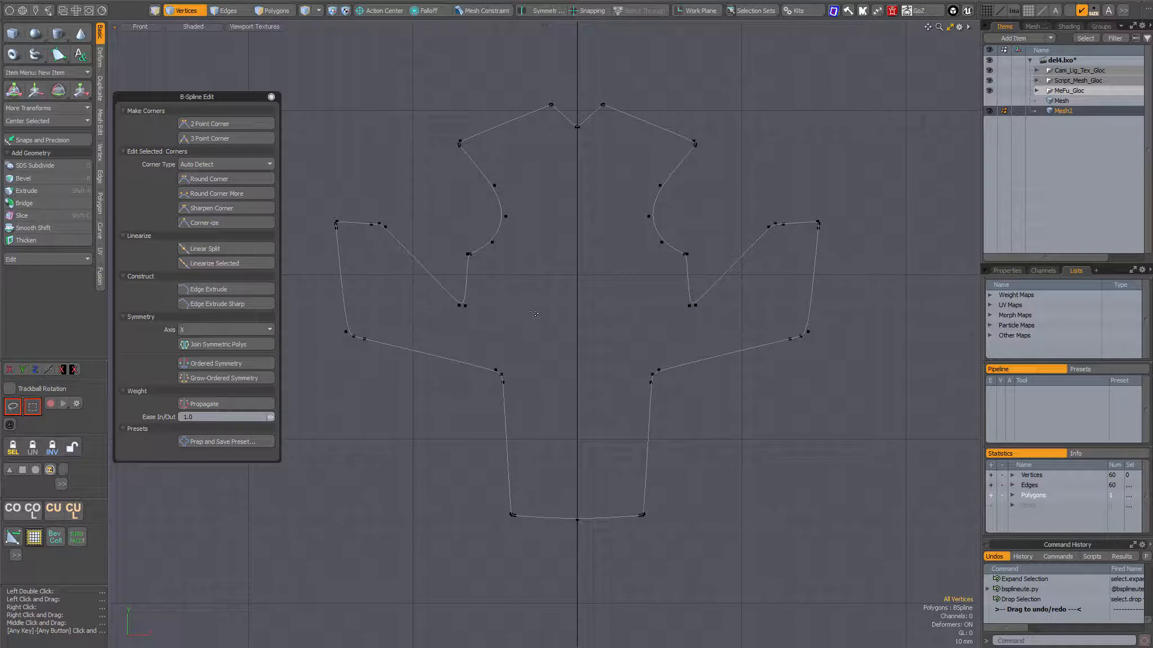
pyautogui.moveTo(220, 96); pyautogui.dragTo(221, 111)
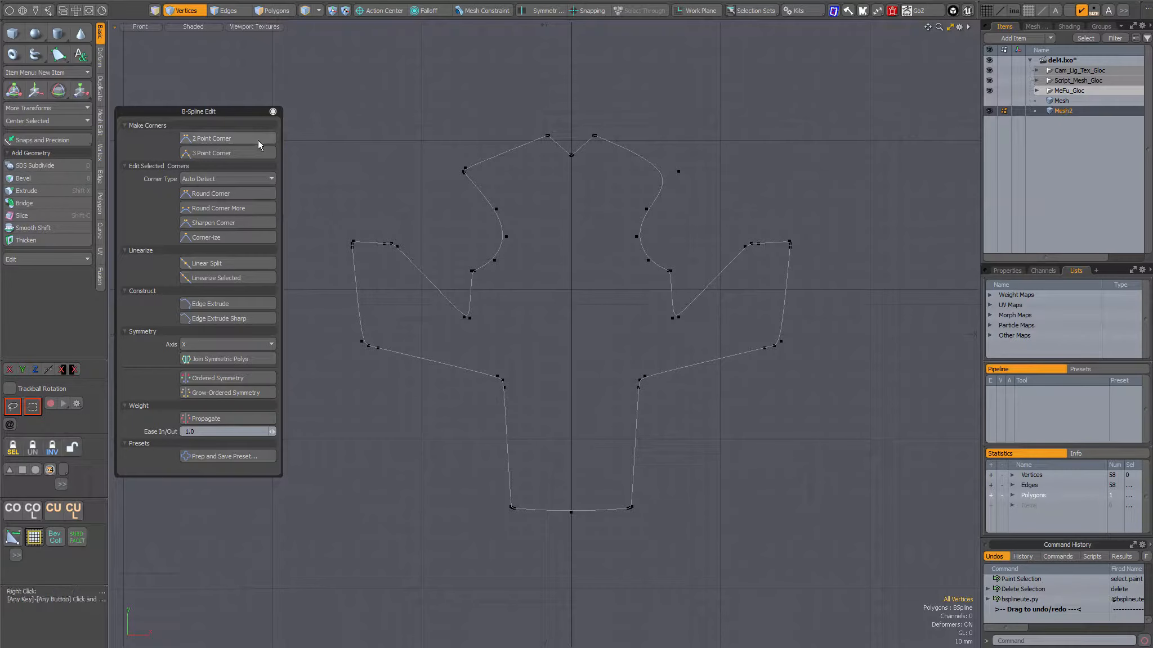
# Select the single vertex controlling the rounded right shoulder, try a 2 Point Corner on it, and undo that corner
pyautogui.click(679, 171)
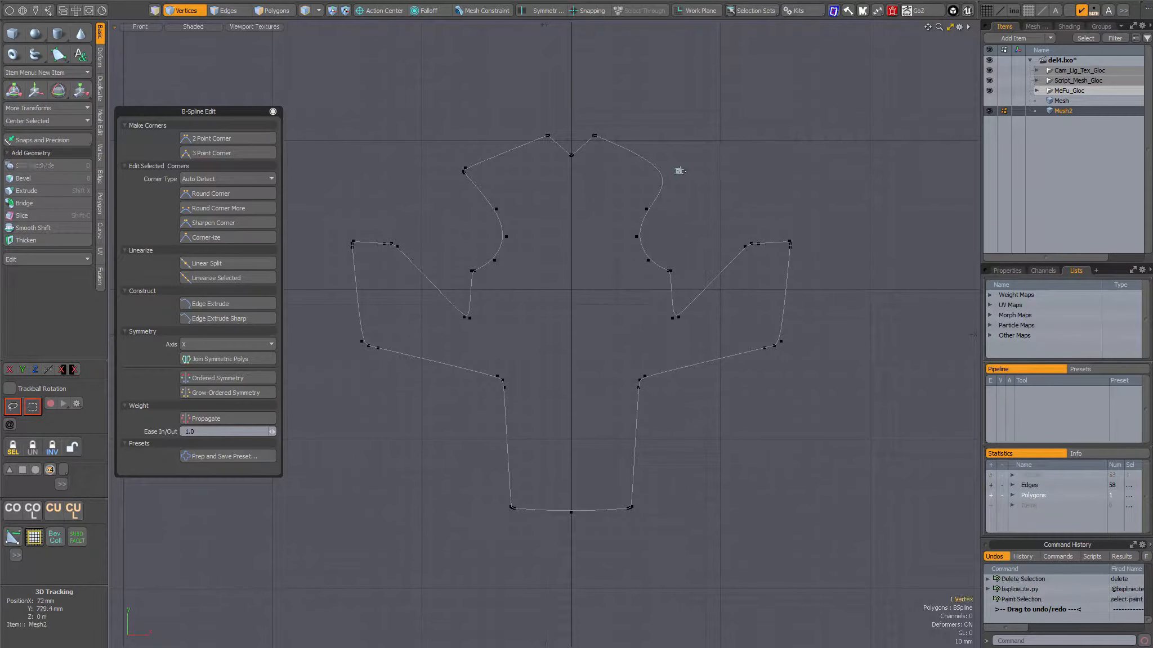
pyautogui.click(246, 137)
pyautogui.hotkey('shift', 'a')
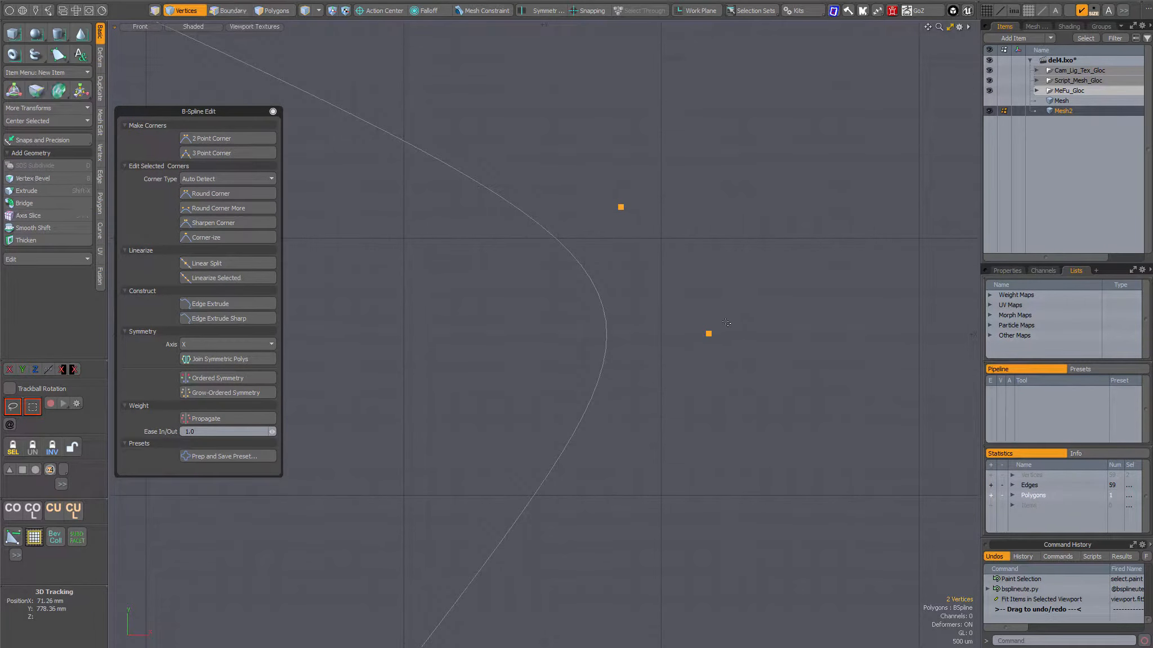
pyautogui.hotkey('ctrl', 'z')
# Turn the selected right shoulder vertex into a 3 Point Corner and clear the selection
pyautogui.keyDown('ctrl'); pyautogui.keyDown('alt'); pyautogui.moveTo(747, 341); pyautogui.dragTo(588, 335); pyautogui.keyUp('alt'); pyautogui.keyUp('ctrl')
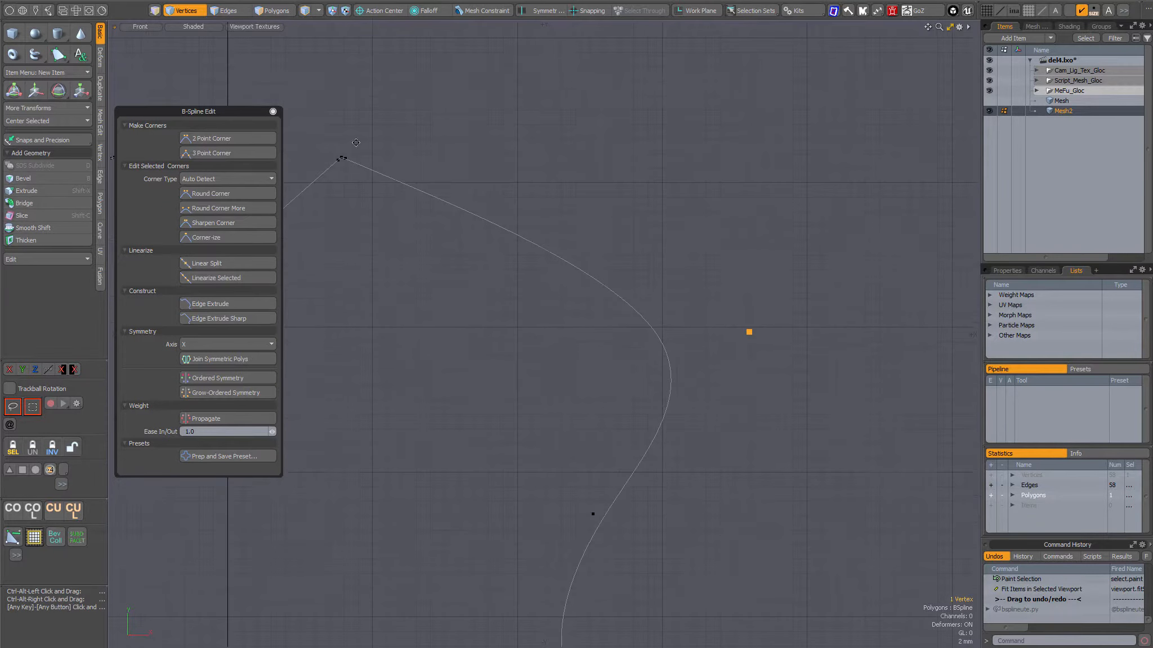
pyautogui.click(221, 153)
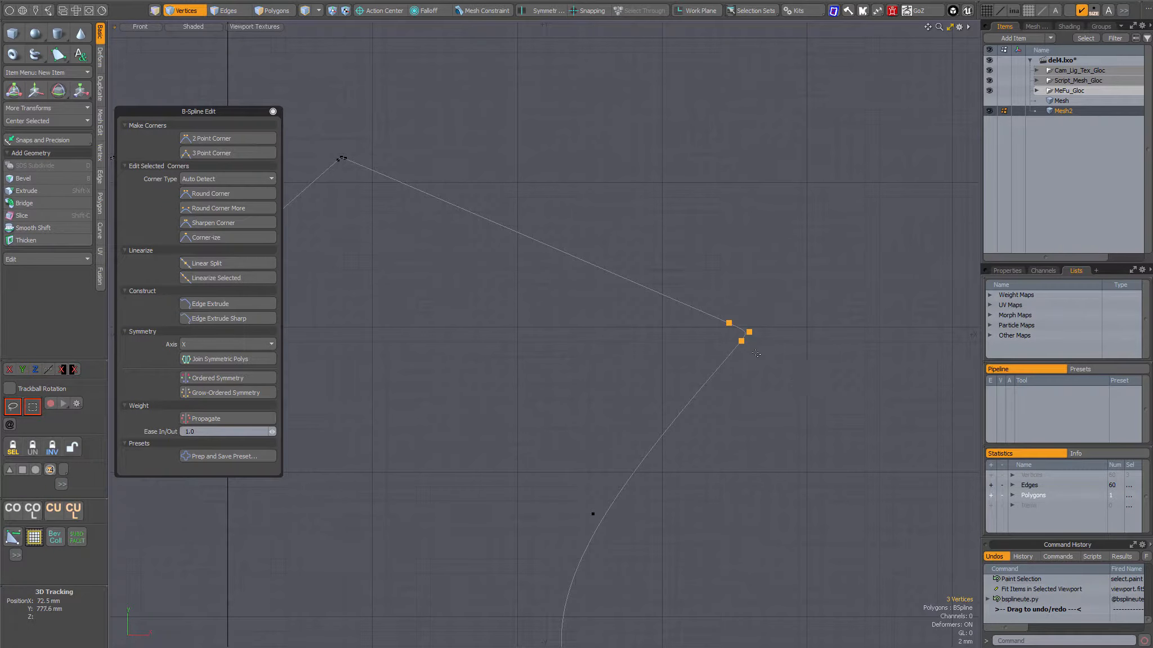
pyautogui.click(762, 397)
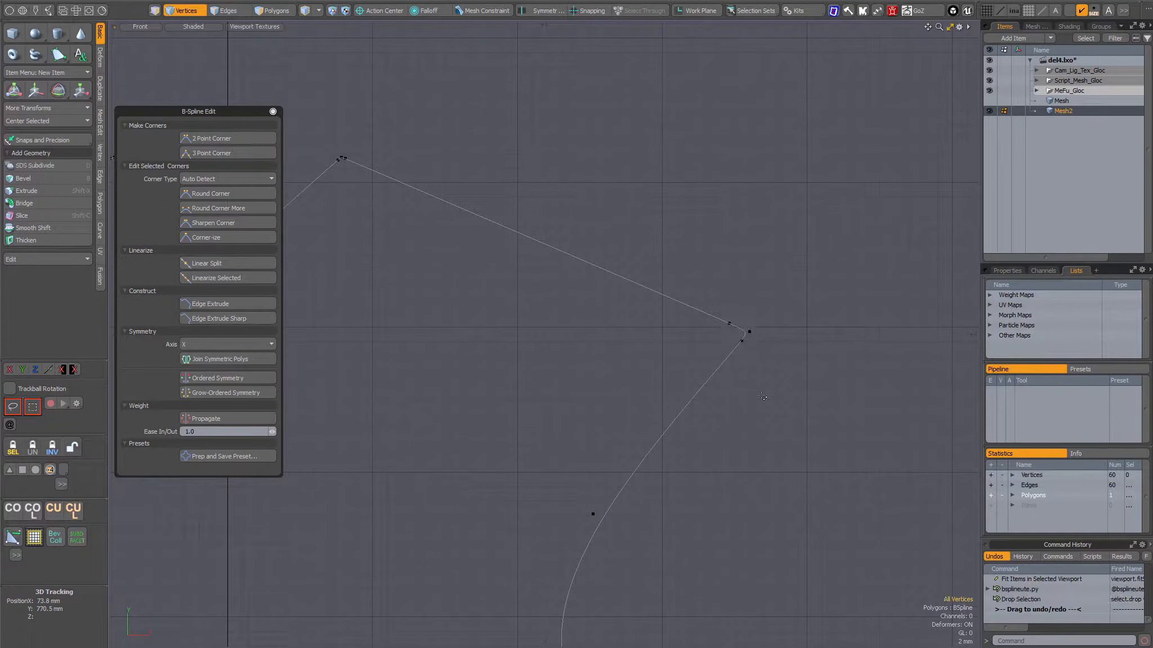
pyautogui.press('a')
pyautogui.hotkey('shift', 'a')
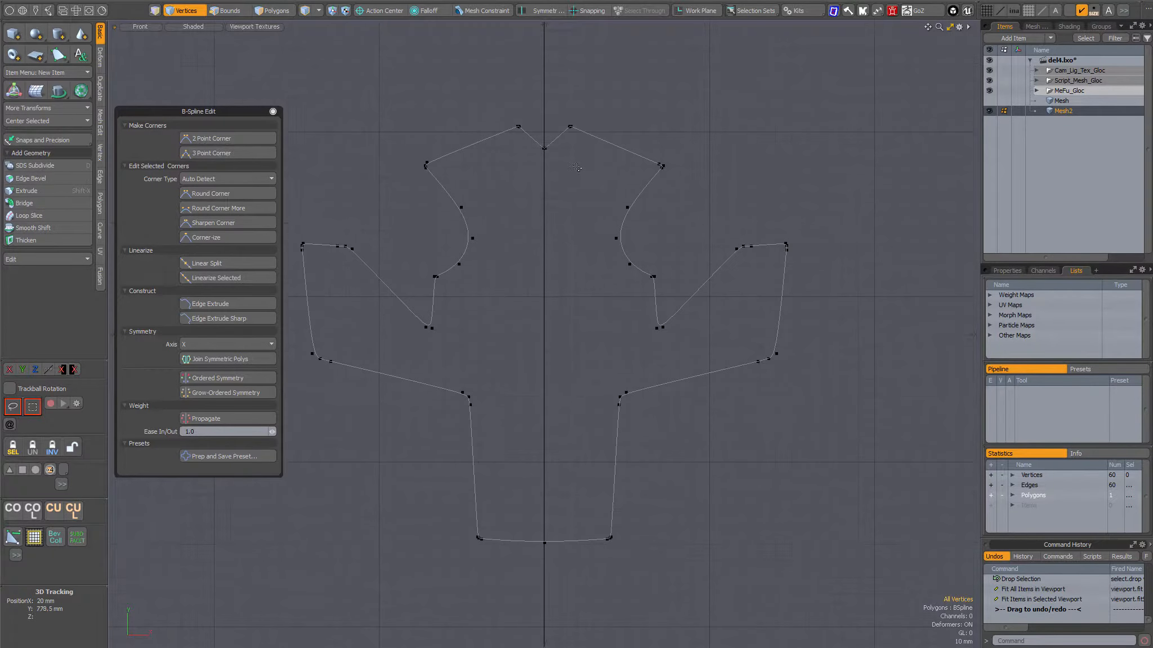
pyautogui.keyDown('alt'); pyautogui.keyDown('shift'); pyautogui.moveTo(553, 246); pyautogui.dragTo(585, 244); pyautogui.keyUp('shift'); pyautogui.keyUp('alt')
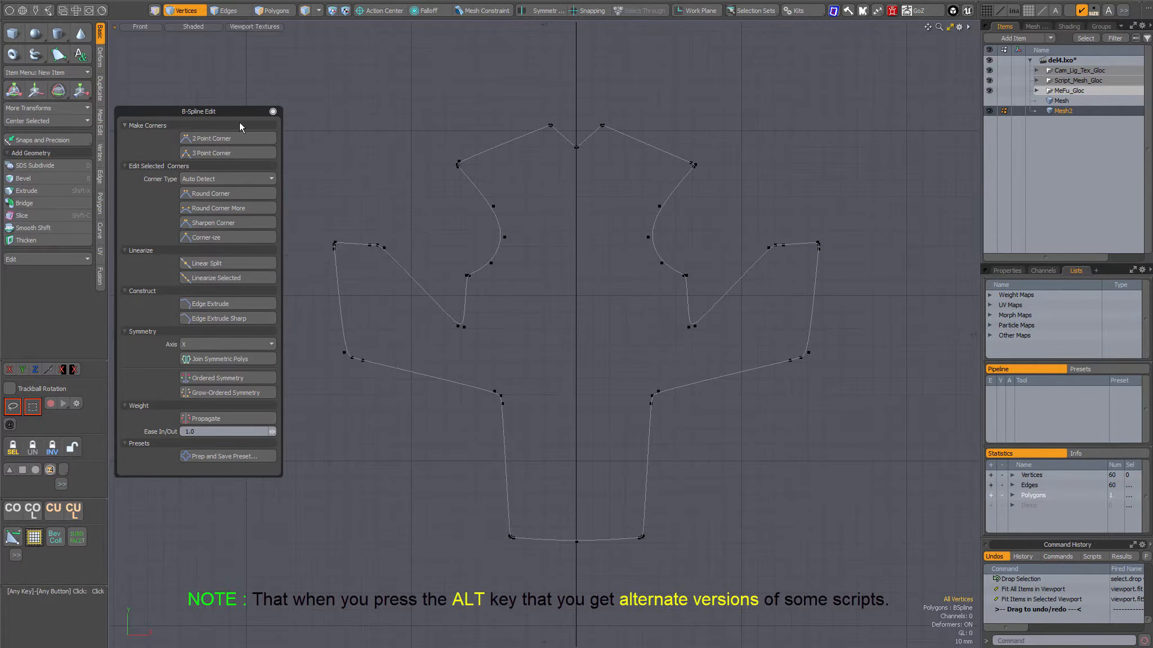
pyautogui.moveTo(233, 110); pyautogui.dragTo(244, 138)
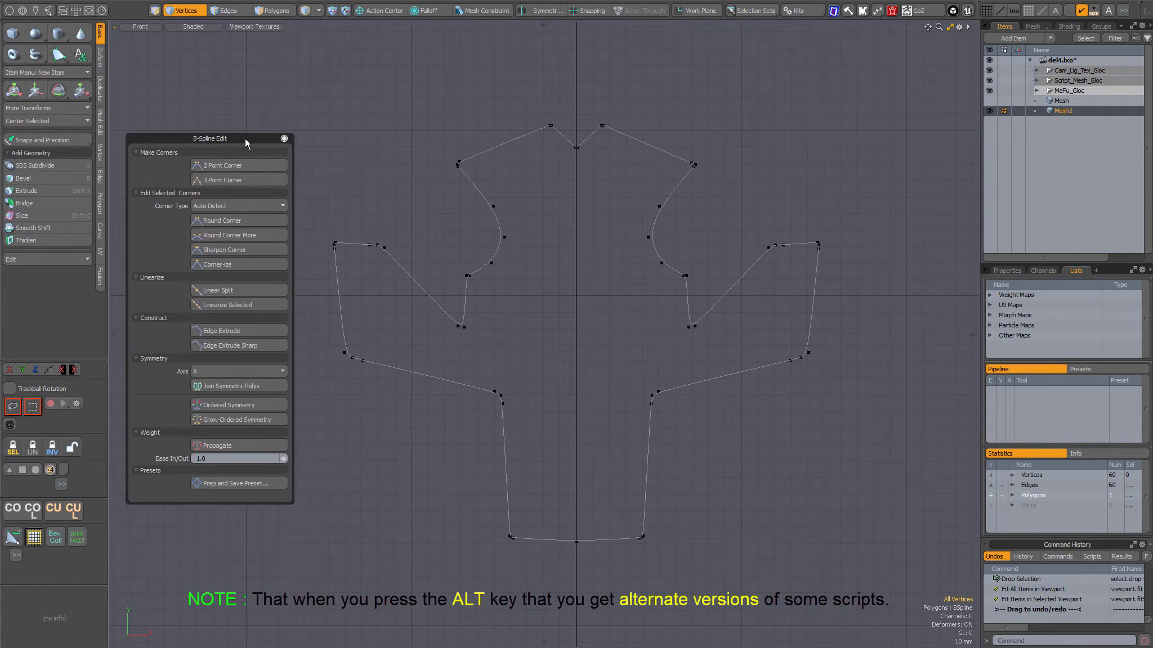